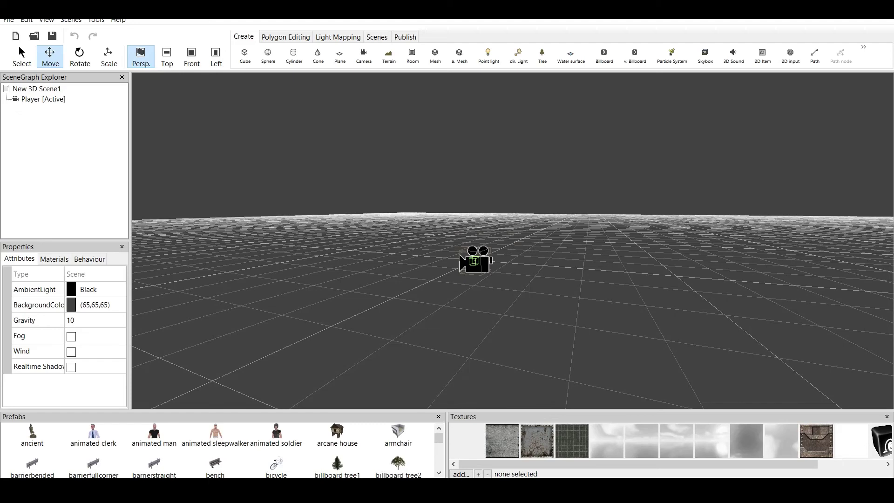
pyautogui.moveTo(512, 240); pyautogui.dragTo(423, 284)
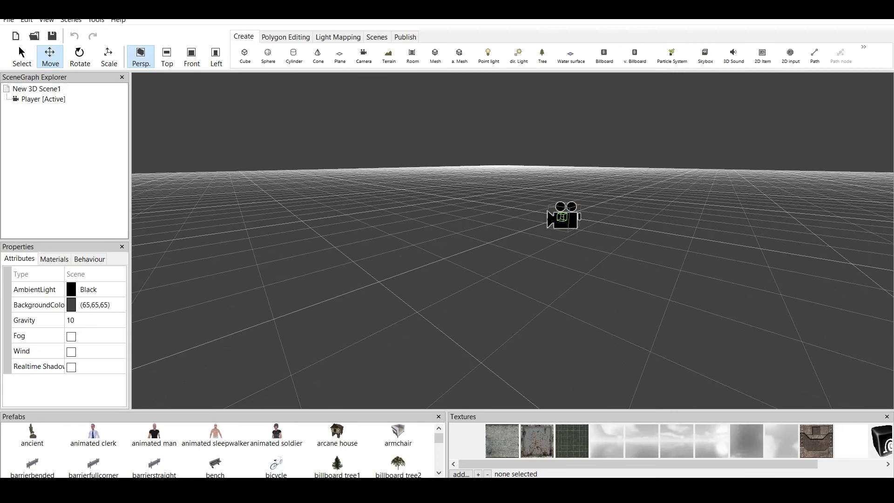
pyautogui.click(8, 20)
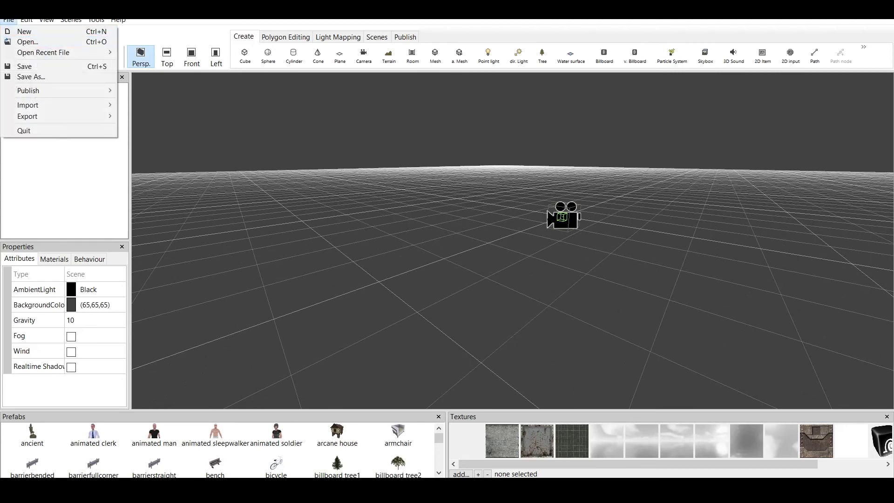
pyautogui.press('Escape')
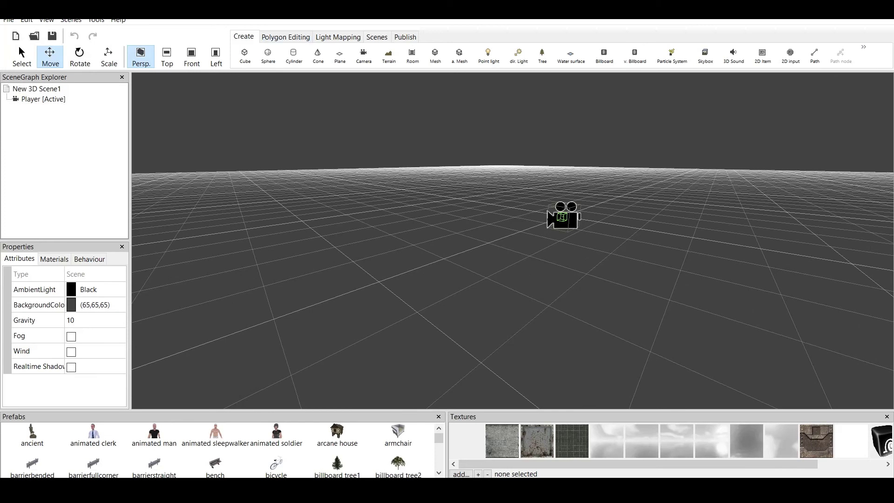
pyautogui.press('Up')
pyautogui.press('Right')
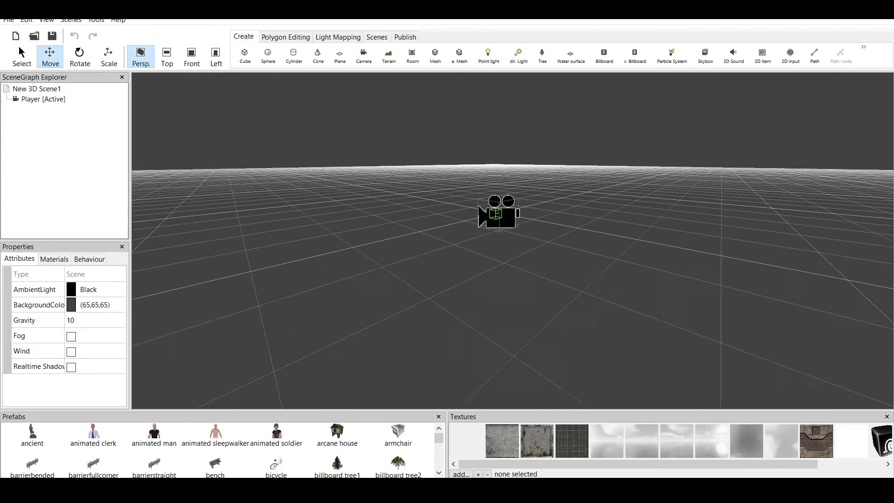
# Step: Raise the Player camera to a height of about 11.1 and move its target to about X -13.9, Y 10.4
pyautogui.click(487, 218)
pyautogui.moveTo(485, 160); pyautogui.dragTo(466, 158)
pyautogui.click(484, 214)
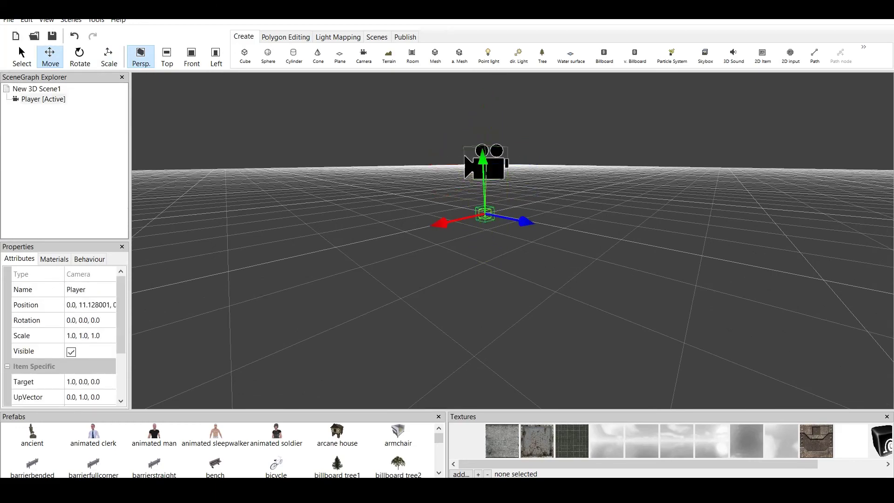
pyautogui.moveTo(484, 261); pyautogui.dragTo(594, 251)
pyautogui.moveTo(594, 251); pyautogui.dragTo(375, 318, button='middle')
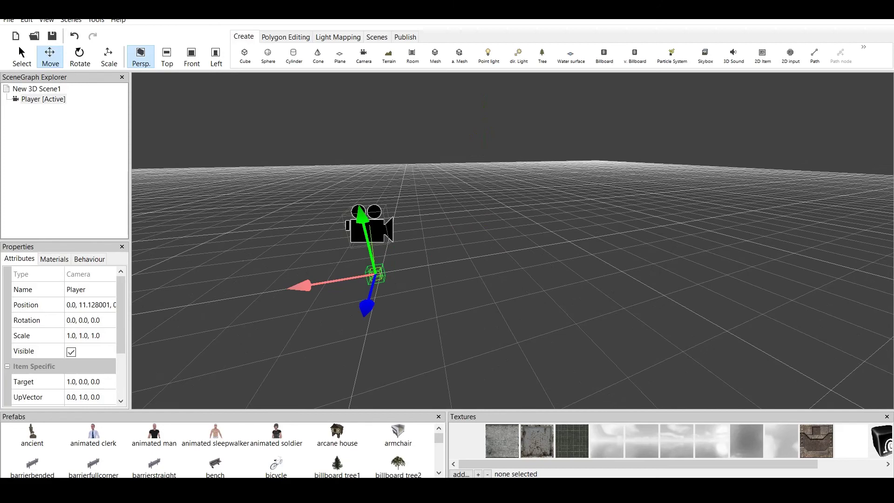
pyautogui.moveTo(303, 284); pyautogui.dragTo(378, 271)
pyautogui.moveTo(439, 212); pyautogui.dragTo(434, 165)
pyautogui.scroll(3, 434, 166)
pyautogui.moveTo(434, 166); pyautogui.dragTo(552, 206, button='middle')
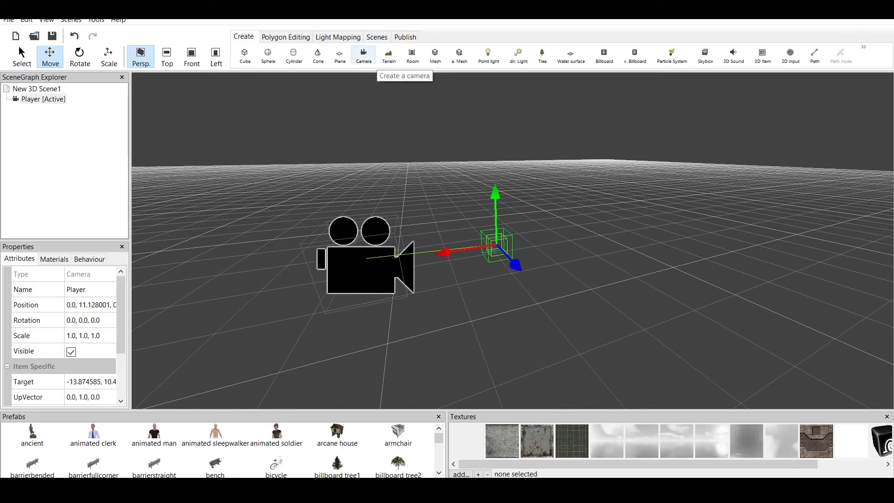
# Step: Create a hills terrain with side length 1500, tile size 20, maximal height 100, and both trees and grass
pyautogui.click(388, 56)
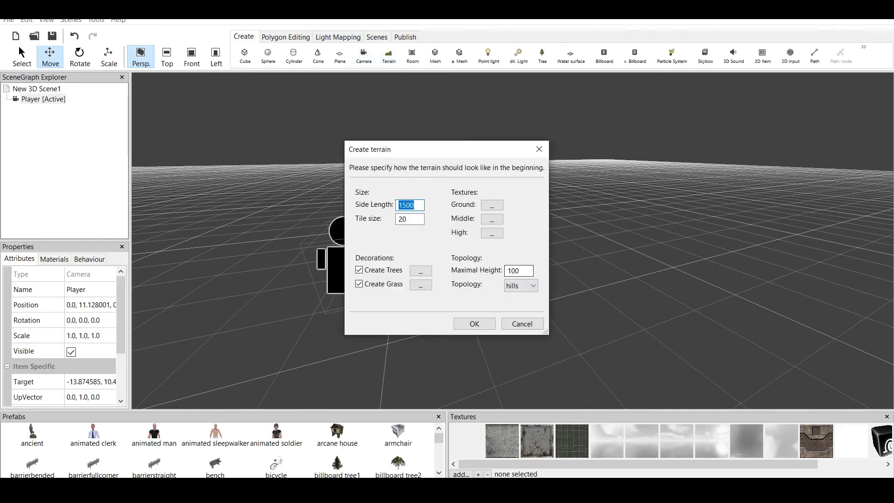
pyautogui.click(474, 324)
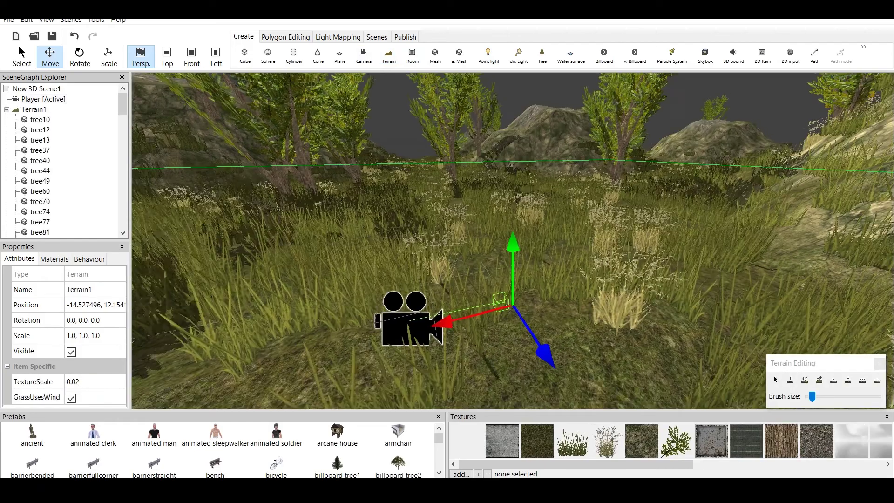
# Step: Raise the Player camera out of the terrain to a height of about 16.3
pyautogui.click(406, 323)
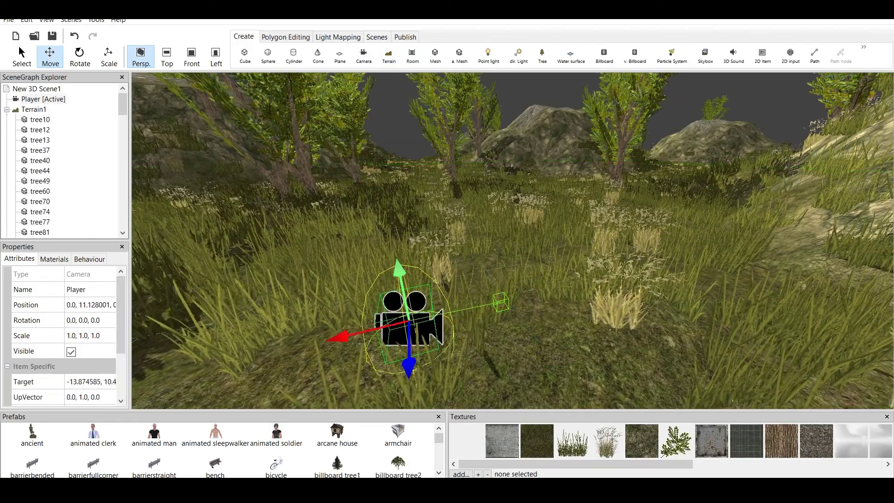
pyautogui.moveTo(400, 271); pyautogui.dragTo(392, 234)
pyautogui.scroll(2, 401, 322)
pyautogui.moveTo(401, 321); pyautogui.dragTo(635, 123, button='middle')
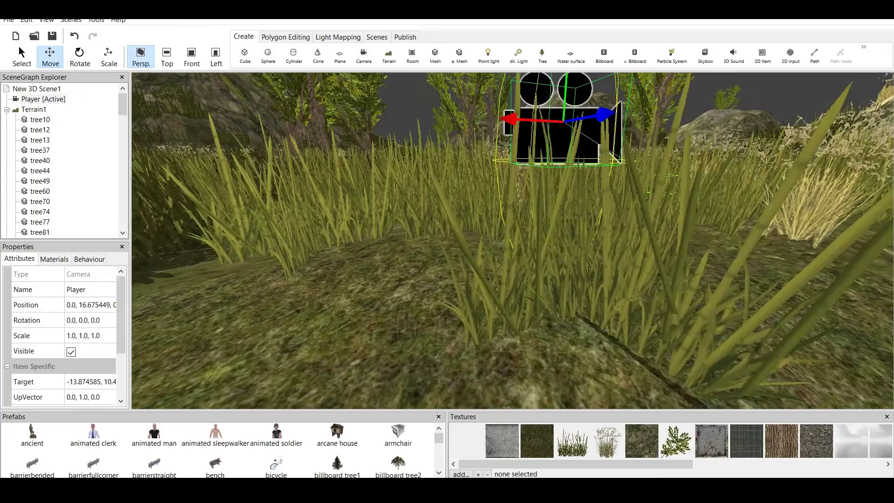
pyautogui.moveTo(512, 223); pyautogui.dragTo(512, 289, button='middle')
pyautogui.scroll(-1, 513, 240)
pyautogui.moveTo(512, 241); pyautogui.dragTo(475, 245, button='middle')
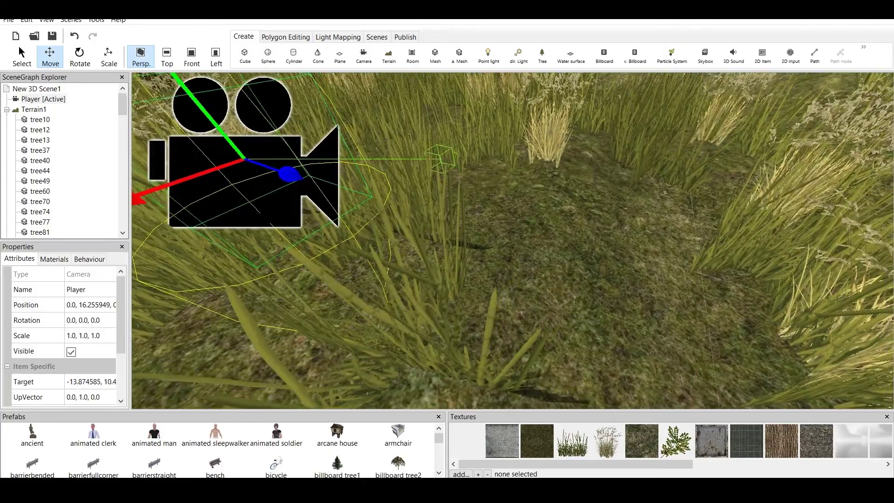
# Step: Shift the Player camera along its Z axis and raise it to a height of about 16.7
pyautogui.scroll(-1, 513, 241)
pyautogui.moveTo(380, 201); pyautogui.dragTo(647, 292)
pyautogui.moveTo(559, 233); pyautogui.dragTo(605, 298, button='right')
pyautogui.moveTo(512, 200); pyautogui.dragTo(577, 316, button='middle')
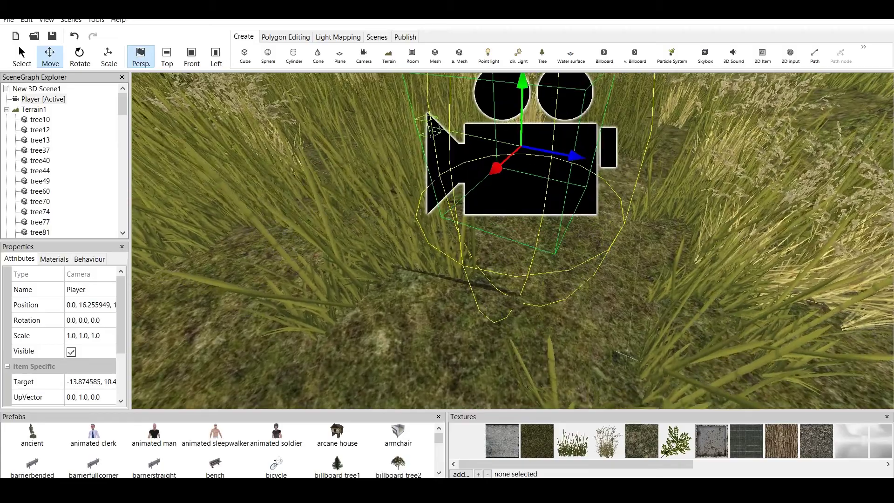
pyautogui.moveTo(522, 85); pyautogui.dragTo(521, 73)
pyautogui.moveTo(521, 140); pyautogui.dragTo(530, 321, button='middle')
# Step: Raise the Player camera's target to a height of about 17.9 so the camera looks across the terrain
pyautogui.click(424, 242)
pyautogui.moveTo(469, 258); pyautogui.dragTo(614, 314)
pyautogui.moveTo(578, 289); pyautogui.dragTo(452, 190, button='middle')
pyautogui.scroll(-2, 512, 241)
pyautogui.moveTo(425, 138); pyautogui.dragTo(408, 72)
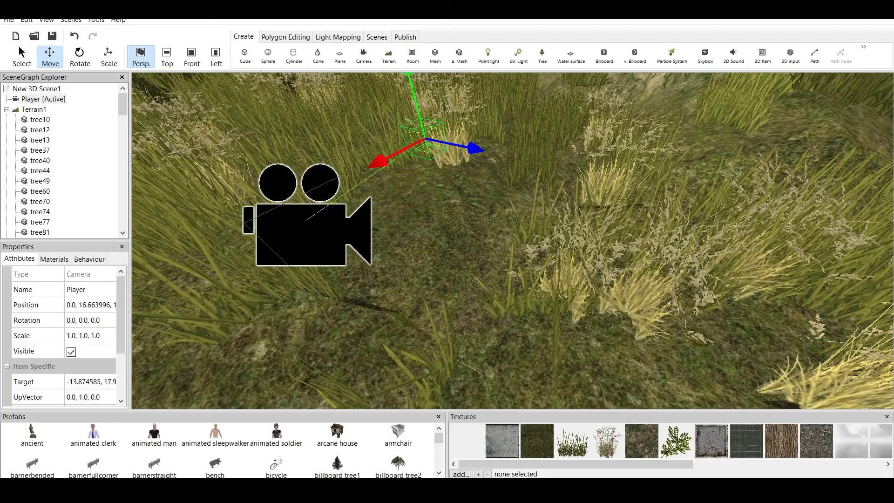
pyautogui.moveTo(447, 163); pyautogui.dragTo(536, 307)
pyautogui.moveTo(531, 307); pyautogui.dragTo(461, 214, button='middle')
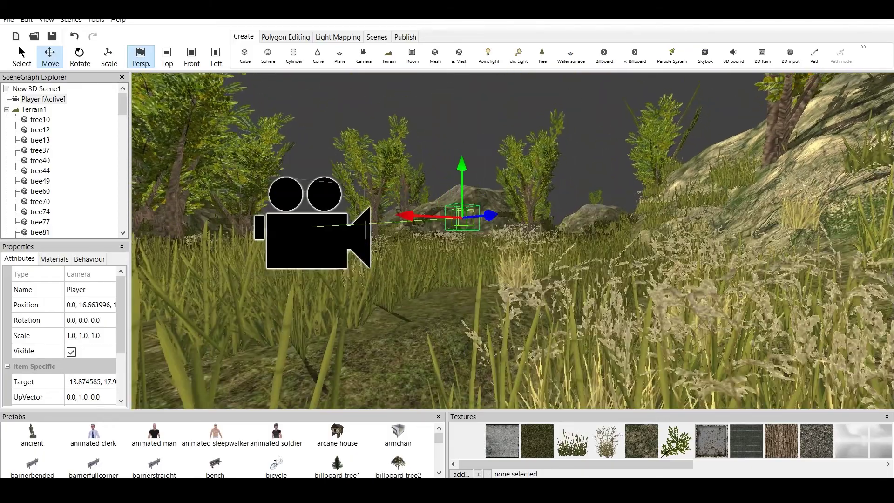
# Step: Test the scene as a Windows (.exe) application, walk forward through the terrain, and close the test
pyautogui.click(405, 38)
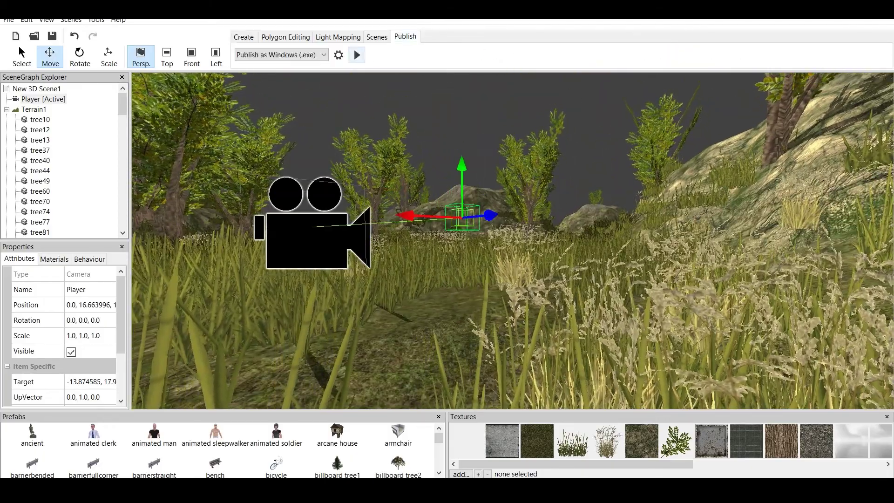
pyautogui.click(356, 54)
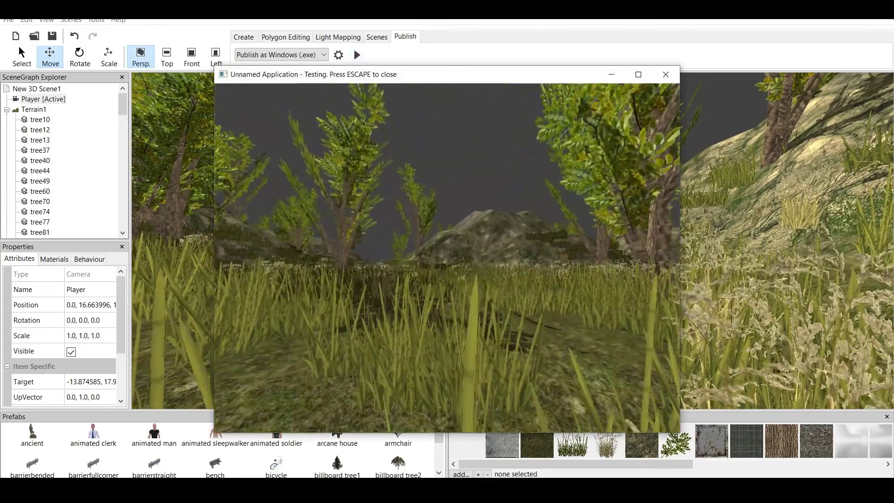
pyautogui.press('w')
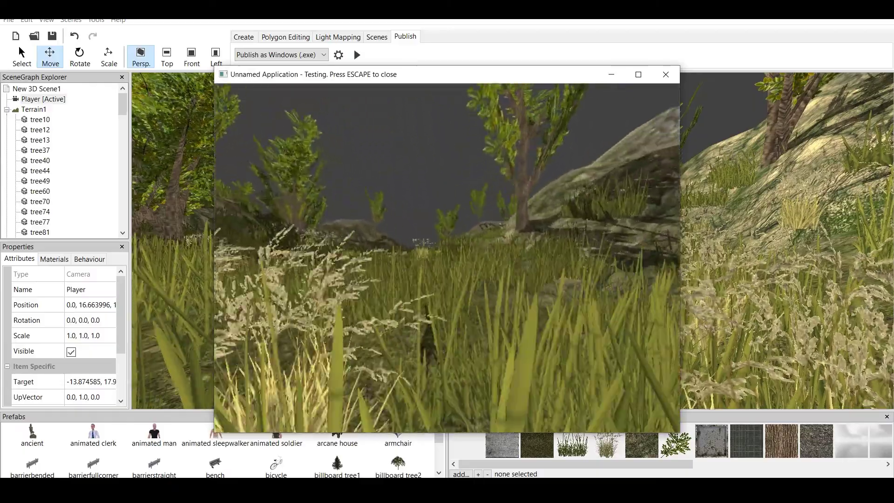
pyautogui.press('w')
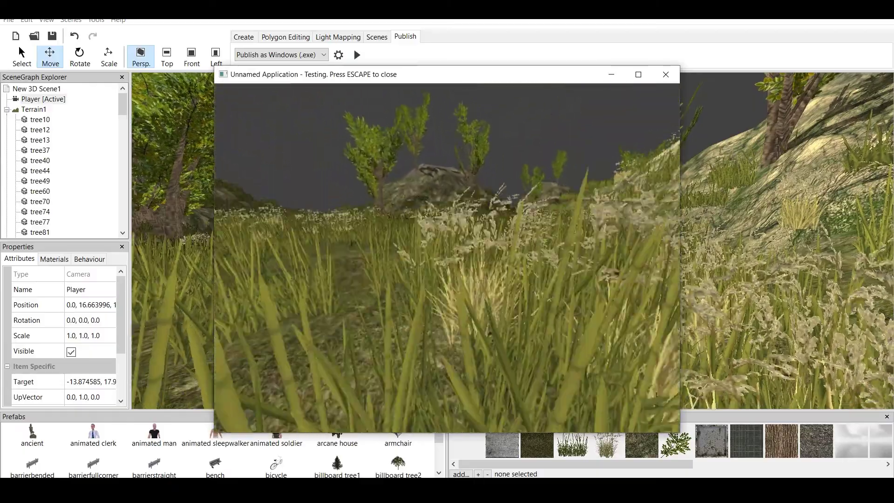
pyautogui.press('w')
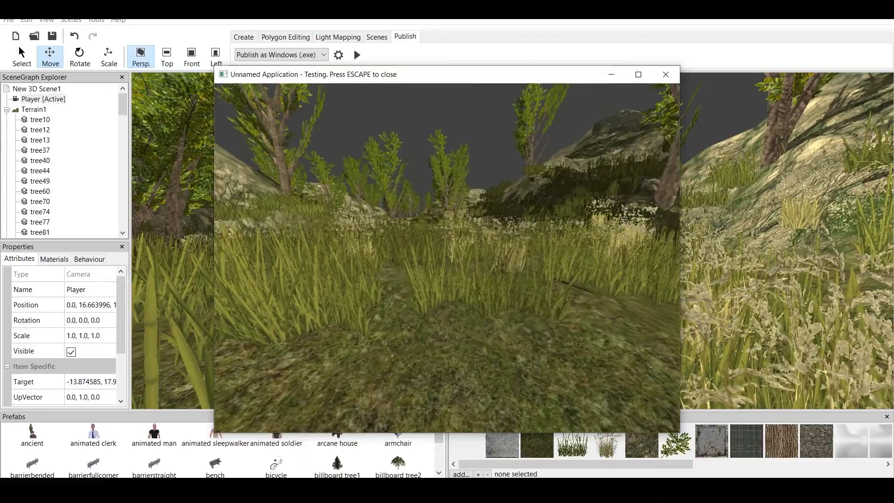
pyautogui.press('w')
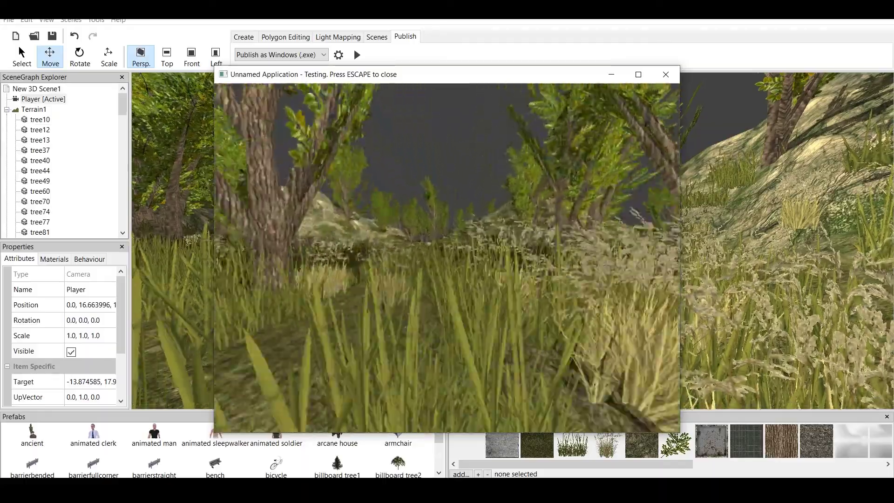
pyautogui.press('w')
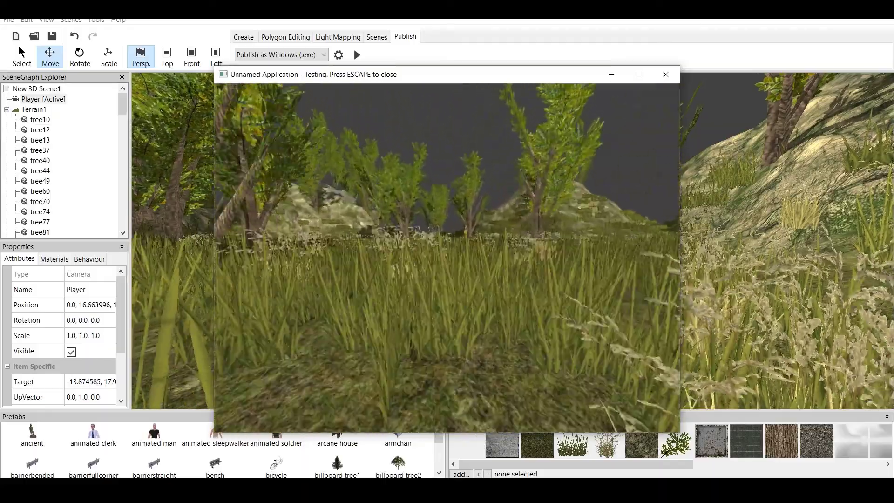
pyautogui.press('w')
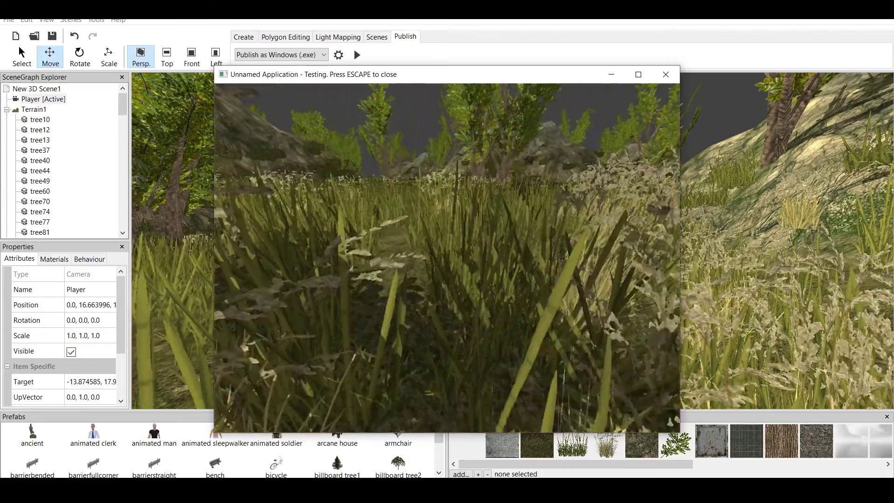
pyautogui.press('Escape')
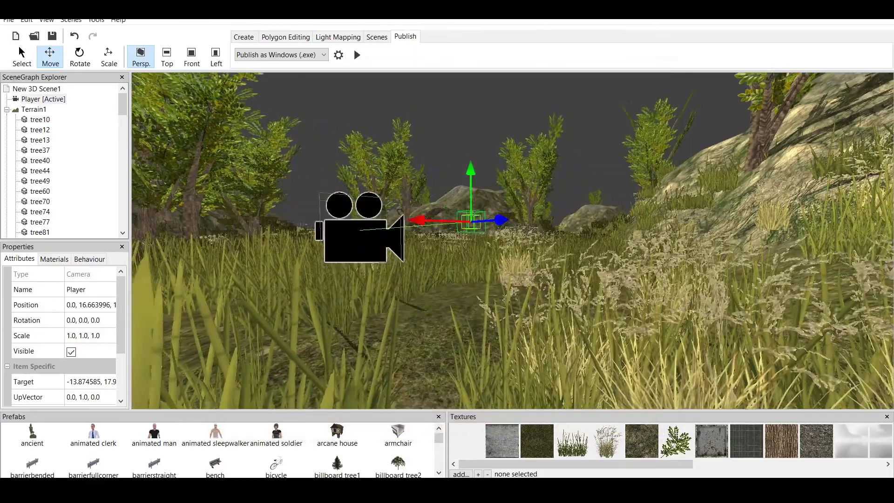
# Step: Select the Player camera and review its materials and its list of behaviours
pyautogui.click(356, 298)
pyautogui.click(357, 240)
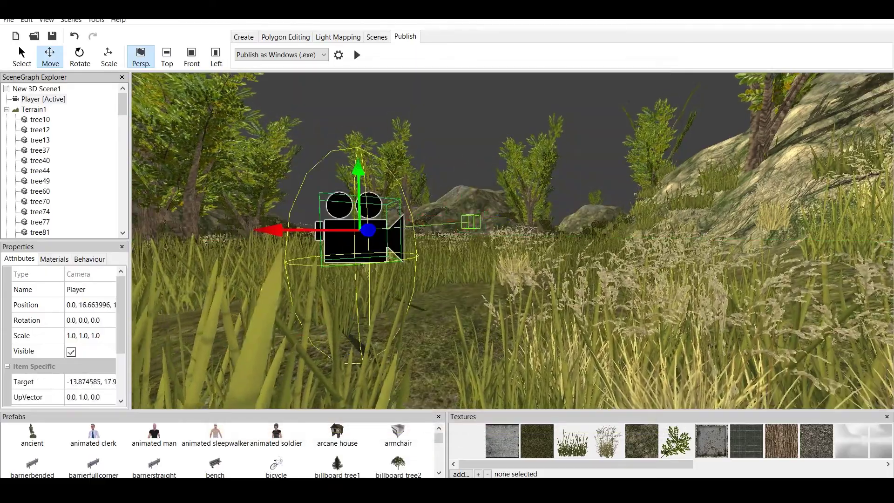
pyautogui.moveTo(356, 239)
pyautogui.mouseDown(button='right')
pyautogui.moveTo(410, 289)
pyautogui.moveTo(356, 247)
pyautogui.moveTo(367, 242)
pyautogui.moveTo(372, 288)
pyautogui.moveTo(368, 246)
pyautogui.mouseUp(button='right')
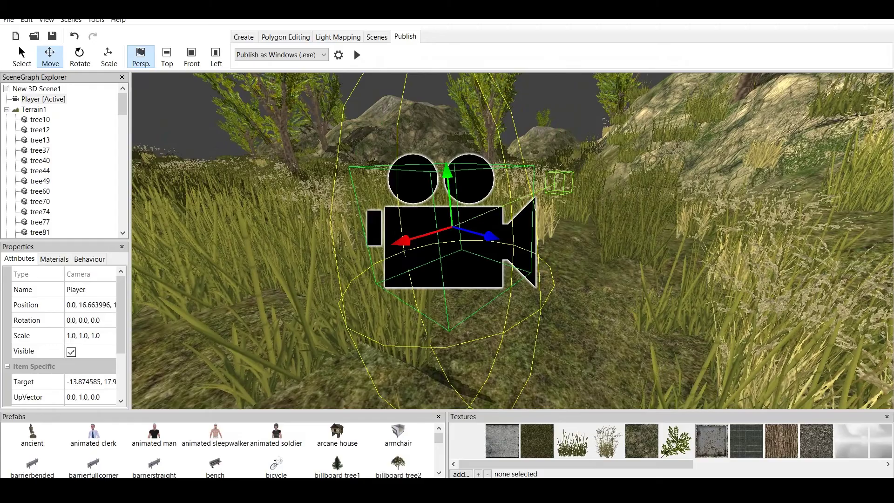
pyautogui.scroll(-5, 512, 240)
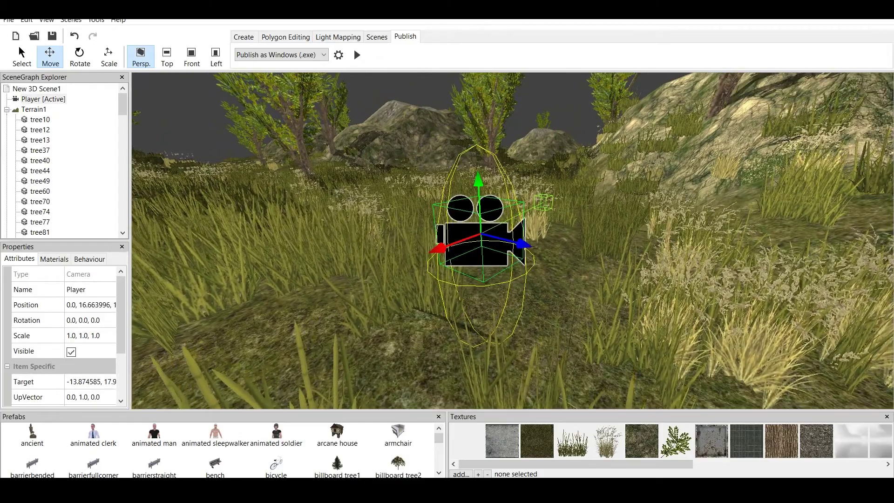
pyautogui.click(54, 259)
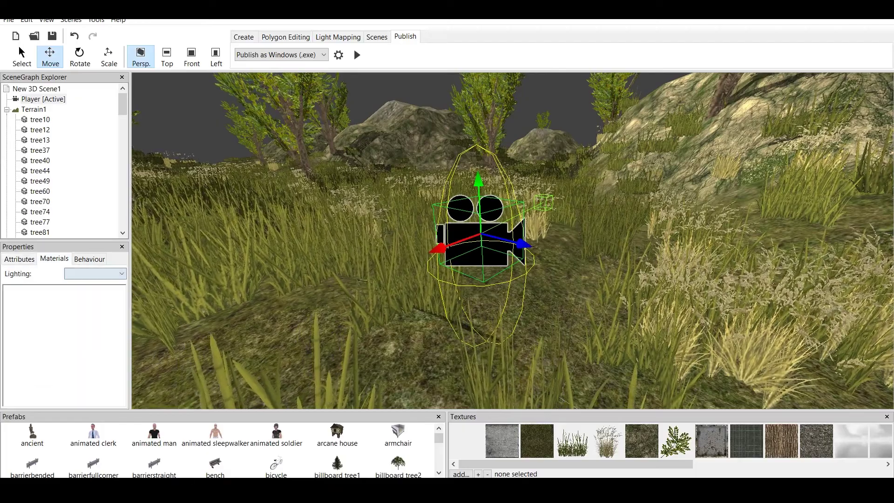
pyautogui.click(89, 259)
pyautogui.scroll(-1, 65, 292)
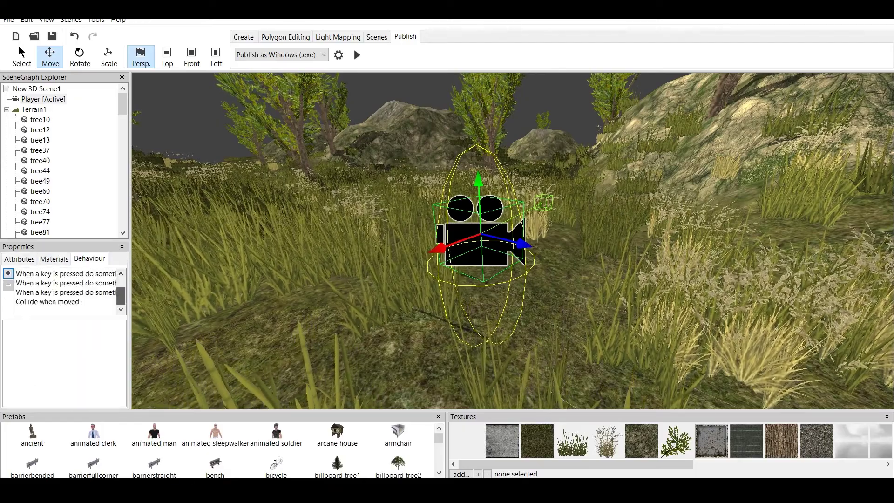
pyautogui.scroll(1, 65, 292)
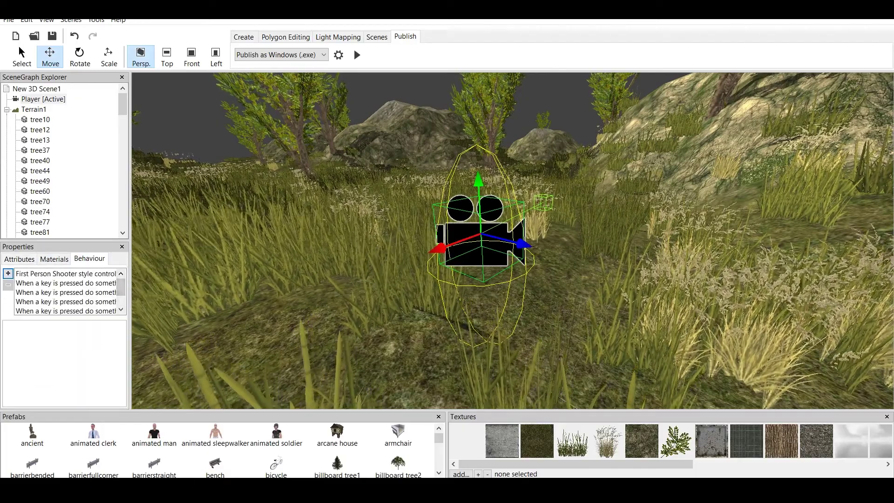
# Step: Set the MoveSpeed of the Player camera's First Person Shooter style behaviour to 0.05
pyautogui.click(65, 273)
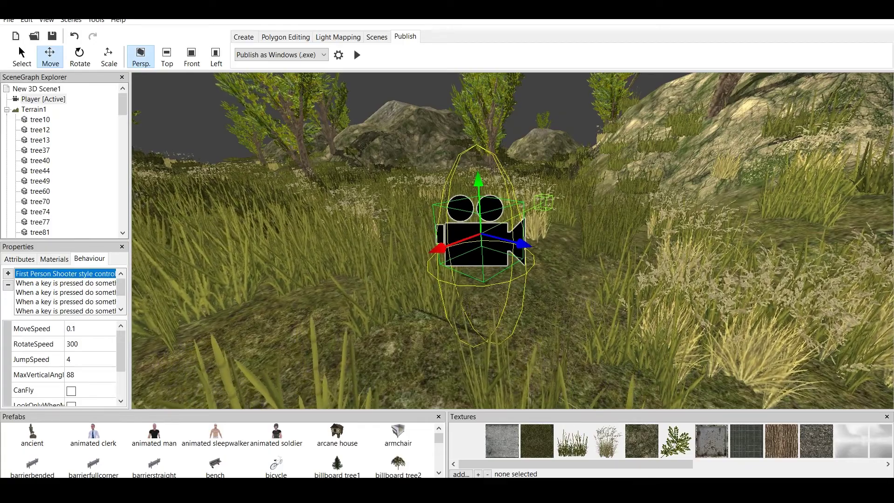
pyautogui.moveTo(121, 351)
pyautogui.mouseDown()
pyautogui.moveTo(121, 374)
pyautogui.moveTo(120, 350)
pyautogui.mouseUp()
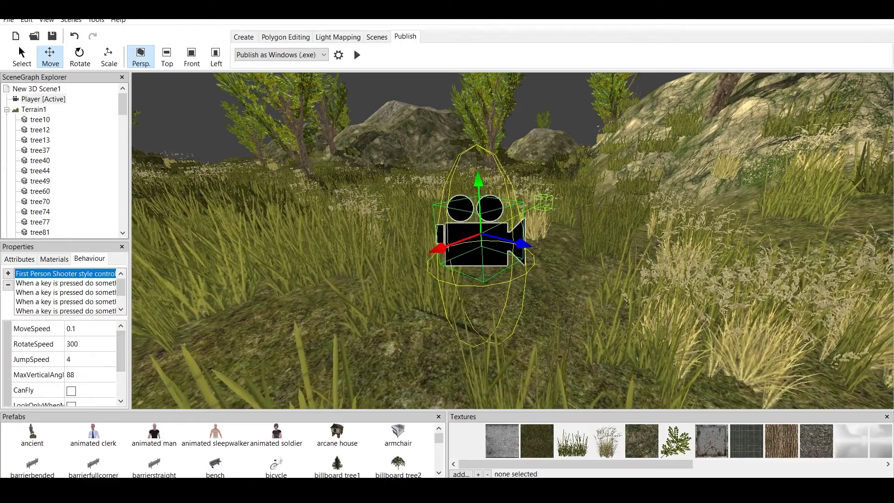
pyautogui.click(78, 329)
pyautogui.click(78, 329)
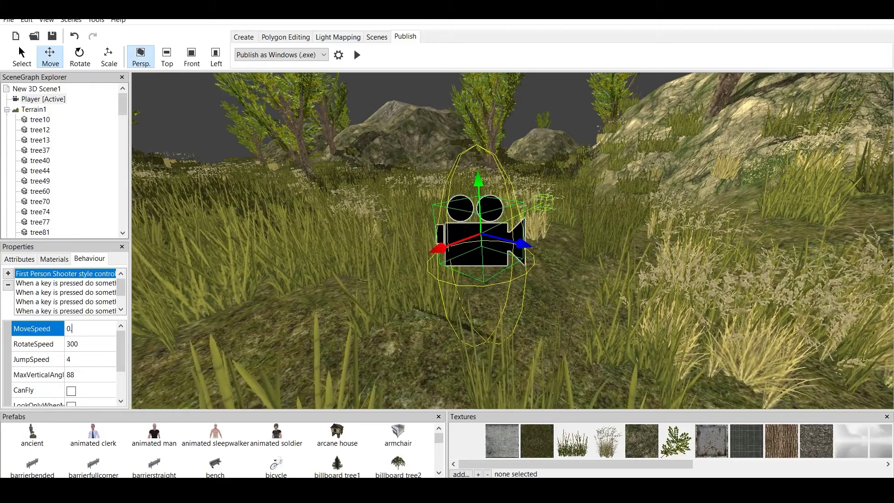
pyautogui.press('Return')
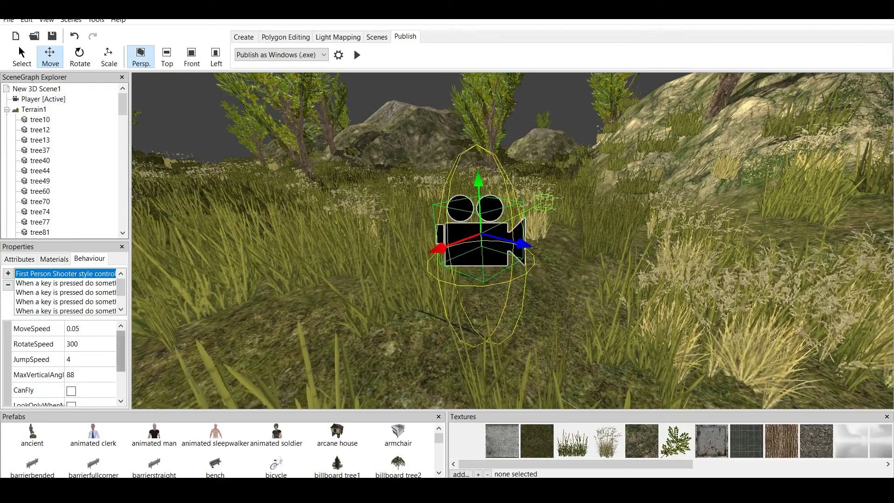
pyautogui.moveTo(121, 350)
pyautogui.mouseDown()
pyautogui.moveTo(121, 370)
pyautogui.moveTo(120, 360)
pyautogui.mouseUp()
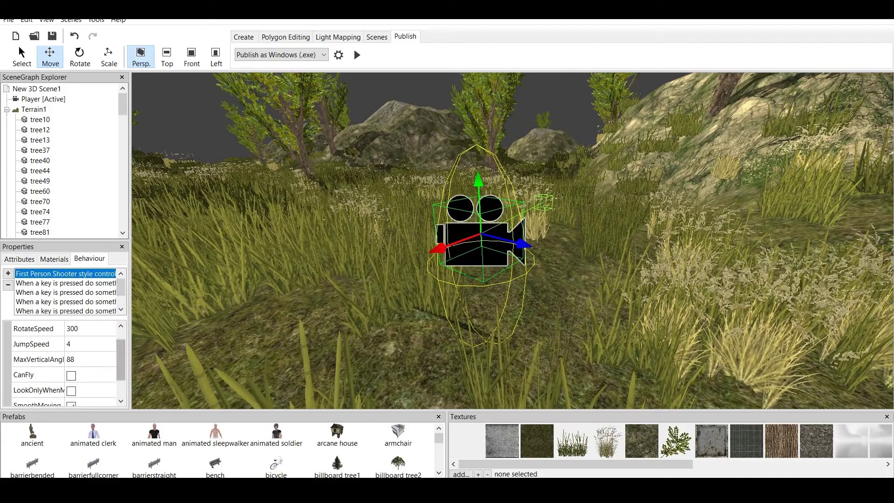
# Step: Set the First Person Shooter style behaviour's maximum vertical angle to 80 and its JumpSpeed to 2
pyautogui.click(78, 360)
pyautogui.write('80')
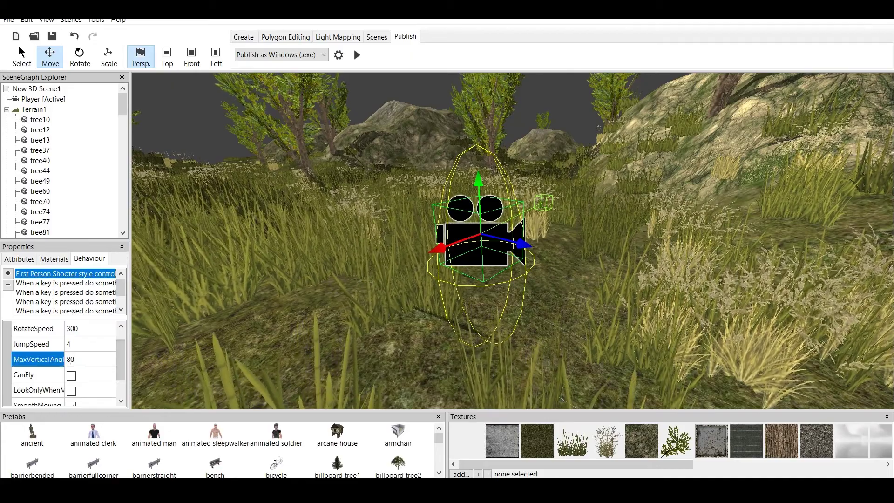
pyautogui.press('Return')
pyautogui.click(78, 344)
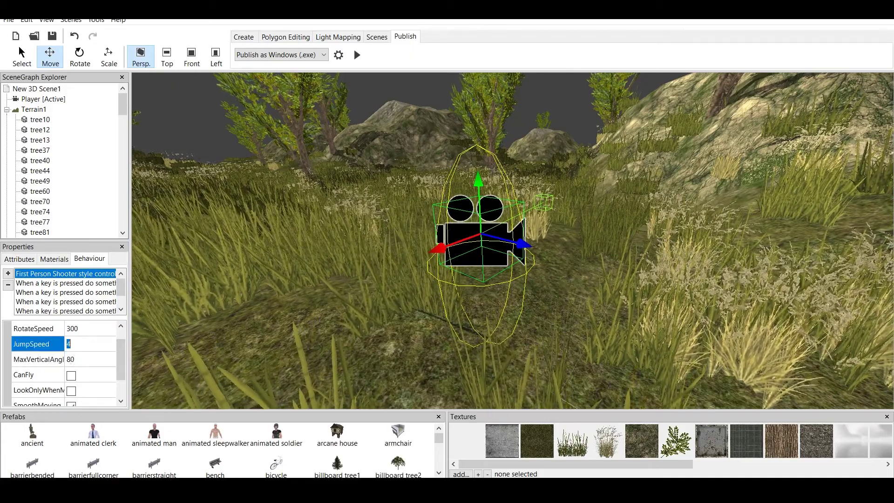
pyautogui.press('Return')
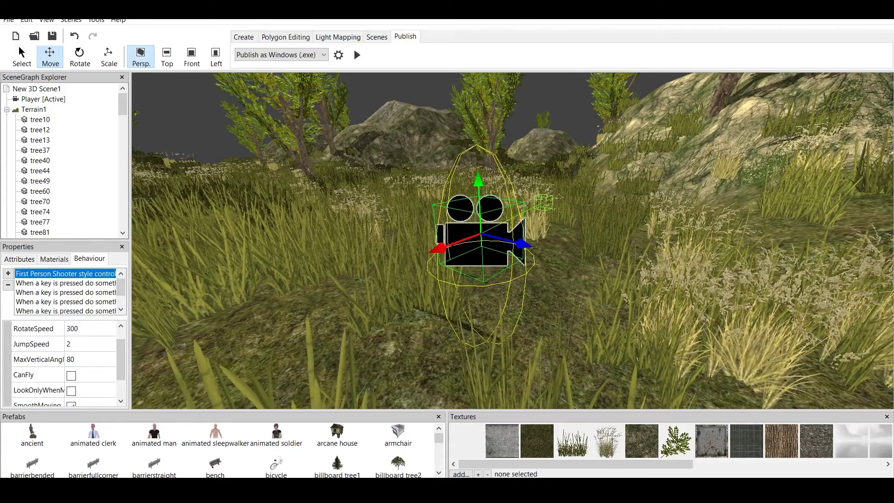
# Step: Set both the RotateSpeed and the MsToSlowDown value of the First Person Shooter style behaviour to 250
pyautogui.click(78, 329)
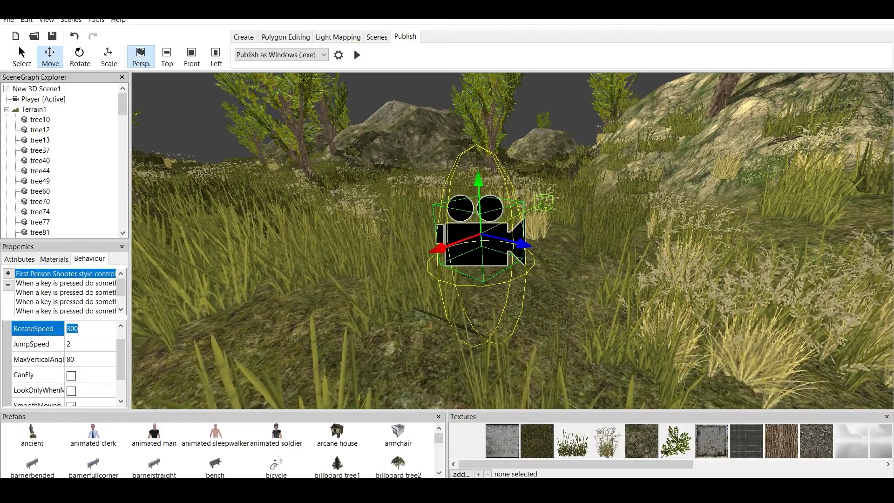
pyautogui.write('250')
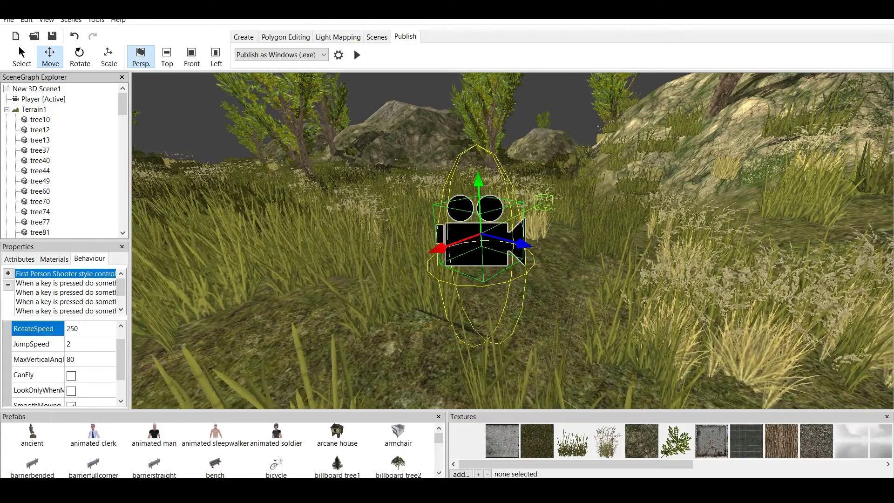
pyautogui.scroll(-1, 65, 363)
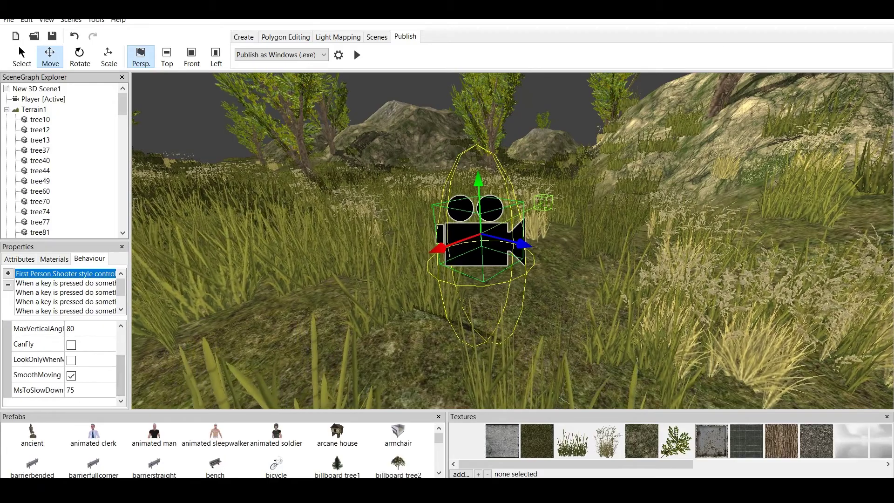
pyautogui.click(79, 390)
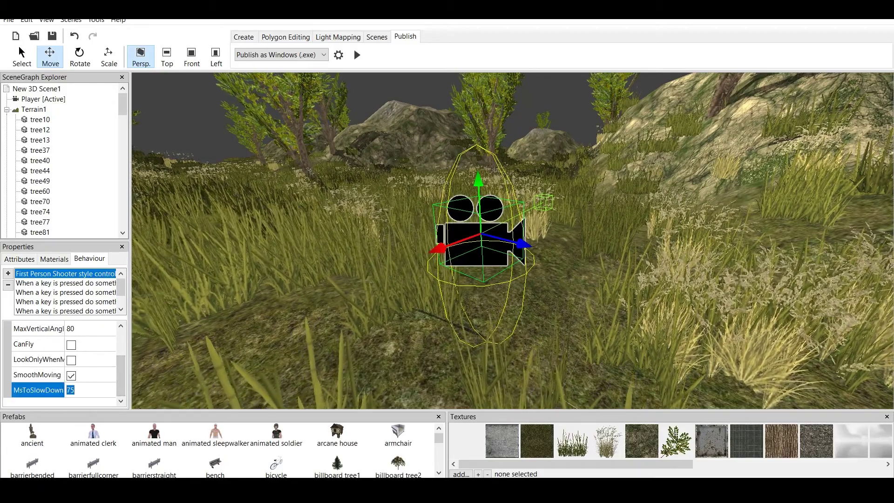
pyautogui.write('250')
pyautogui.press('Return')
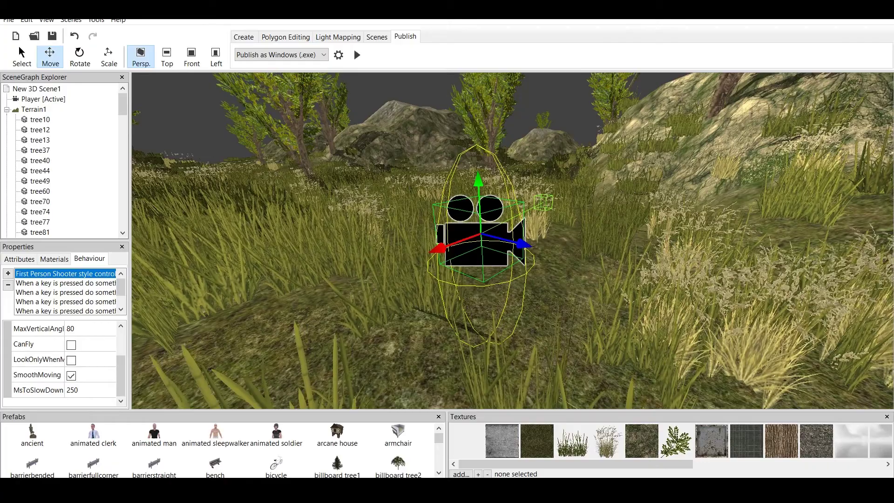
# Step: Test the scene as a Windows application, walk forward through the grass and trees, and close the test
pyautogui.click(357, 55)
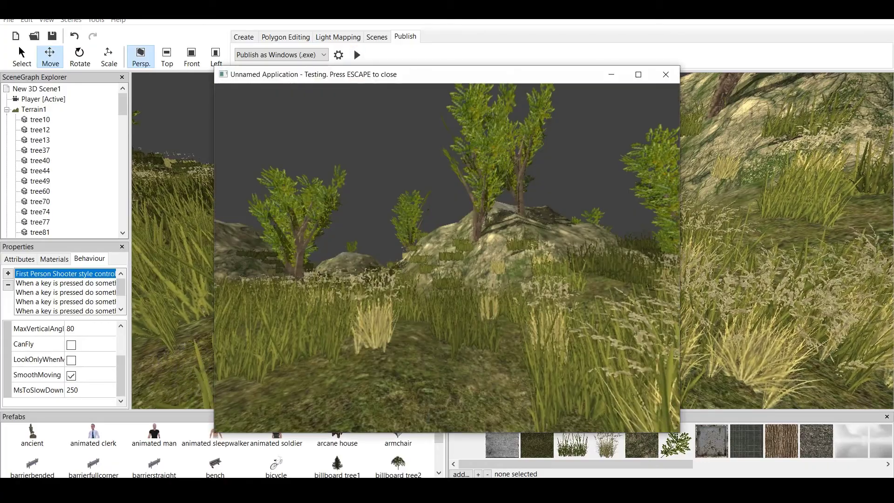
pyautogui.press('w')
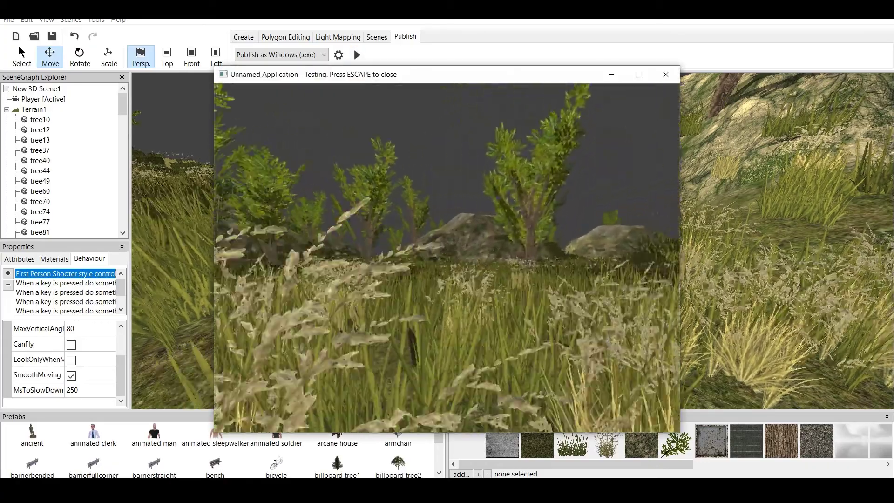
pyautogui.press('w')
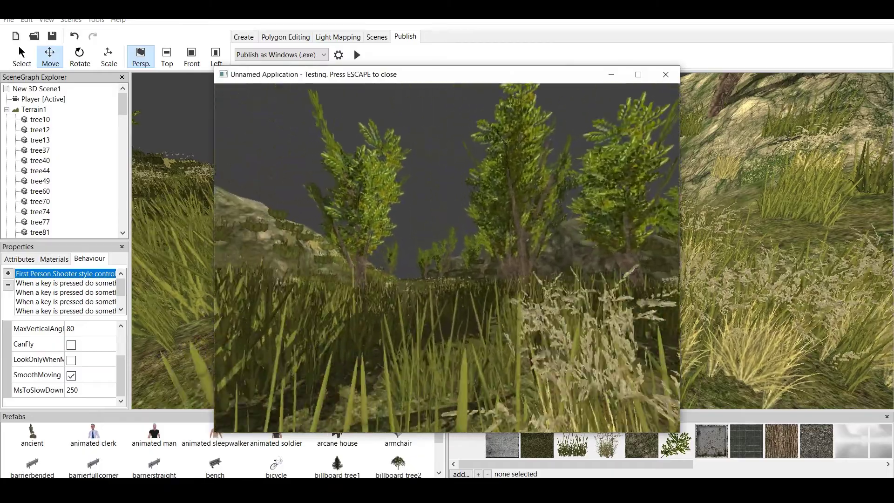
pyautogui.press('w')
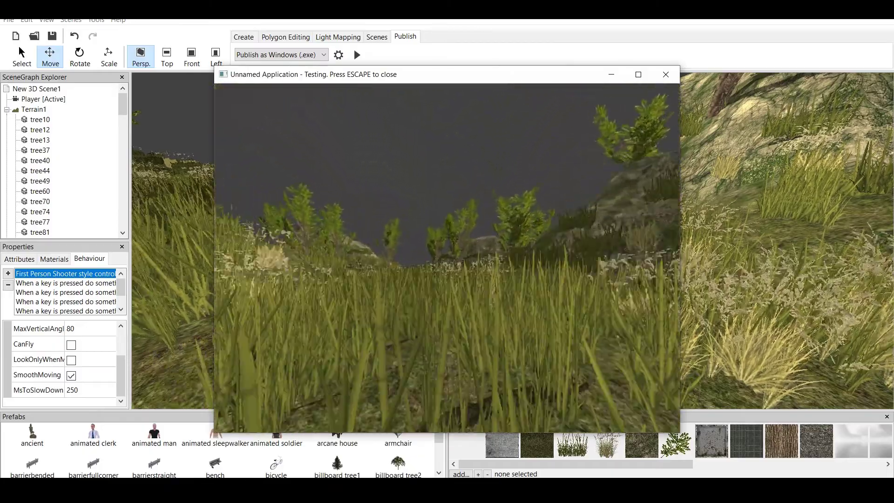
pyautogui.press('Escape')
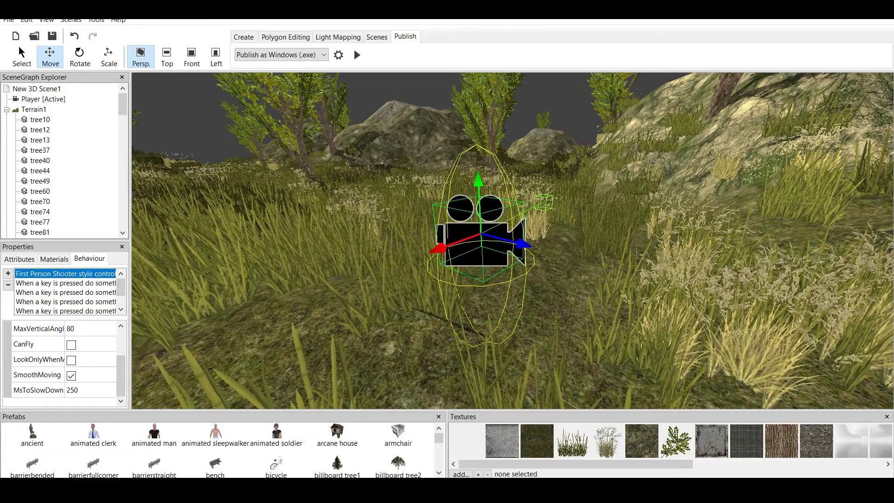
# Step: Inspect the Player's Shift behaviour for the Key Pressed Down event and open its action for editing
pyautogui.click(65, 283)
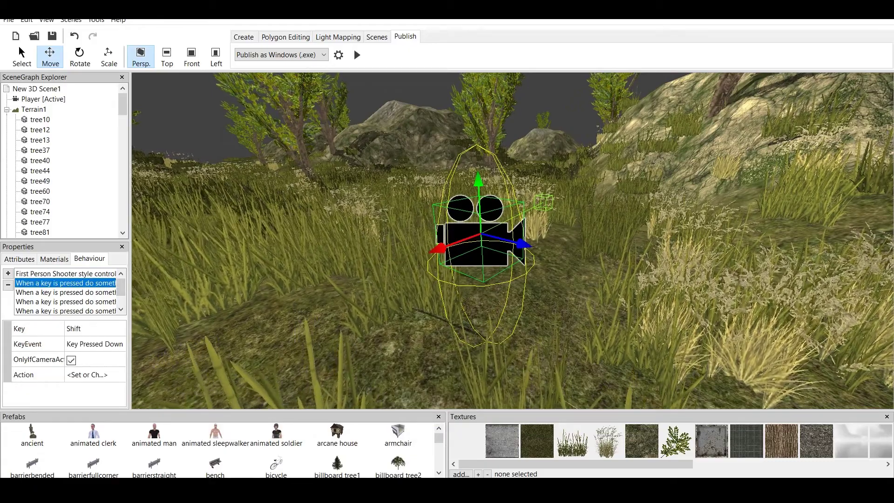
pyautogui.click(74, 329)
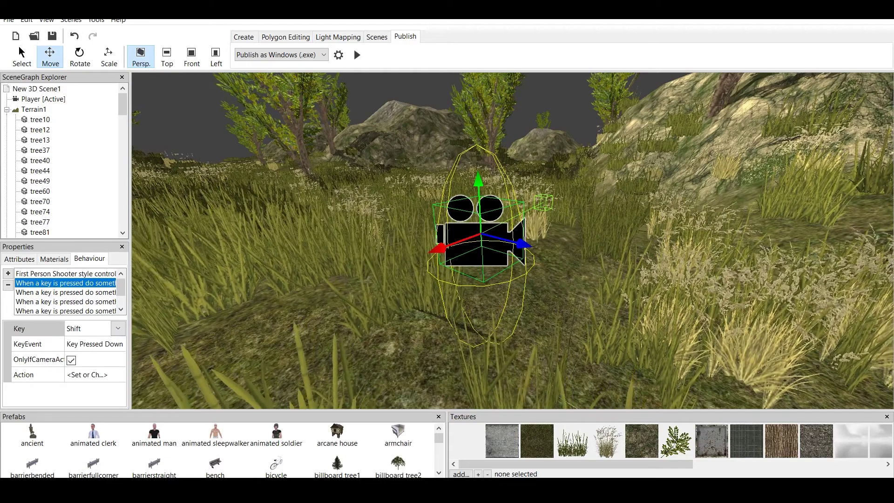
pyautogui.click(89, 344)
pyautogui.click(88, 375)
pyautogui.click(117, 374)
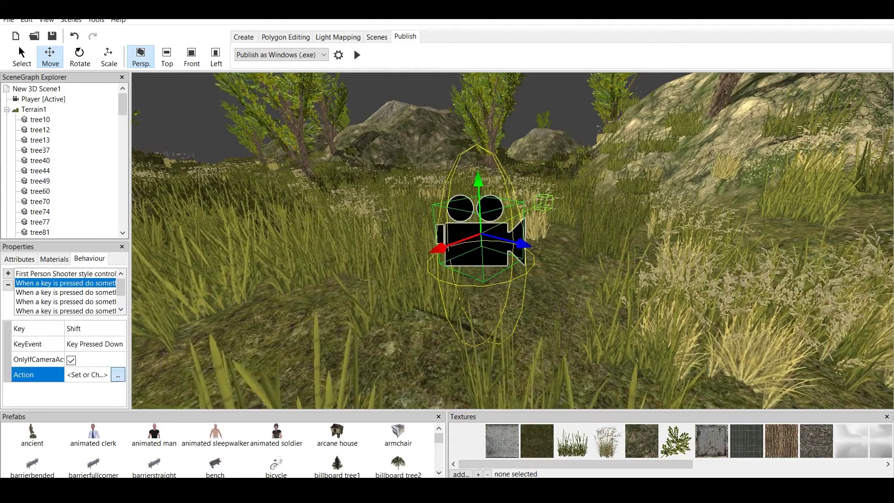
pyautogui.click(118, 374)
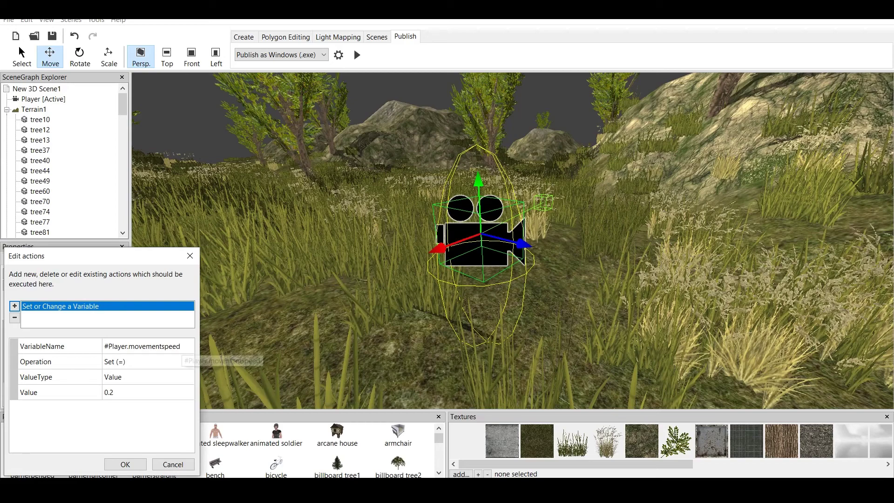
# Step: Review the variable name, operation, value type and value of the Set or Change a Variable action, and close the action editor
pyautogui.click(182, 347)
pyautogui.click(185, 362)
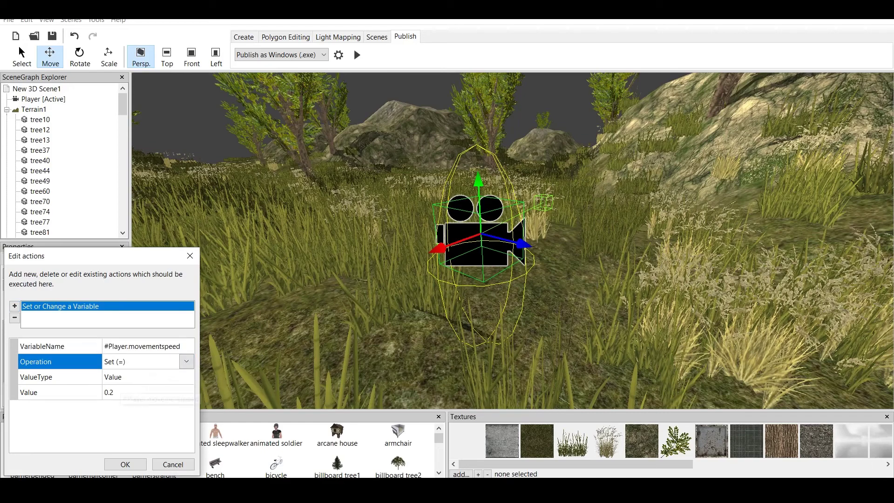
pyautogui.click(122, 378)
pyautogui.click(123, 391)
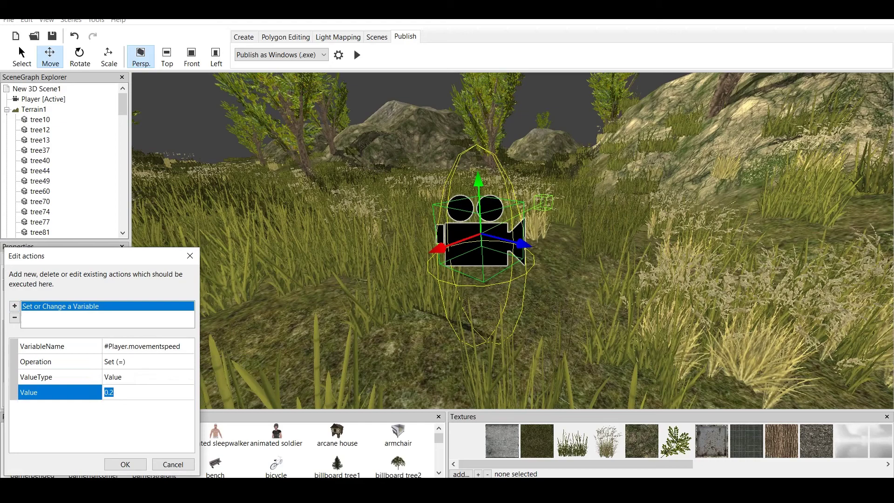
pyautogui.click(122, 393)
pyautogui.hotkey('shift', 'Home')
pyautogui.press('End')
pyautogui.click(125, 464)
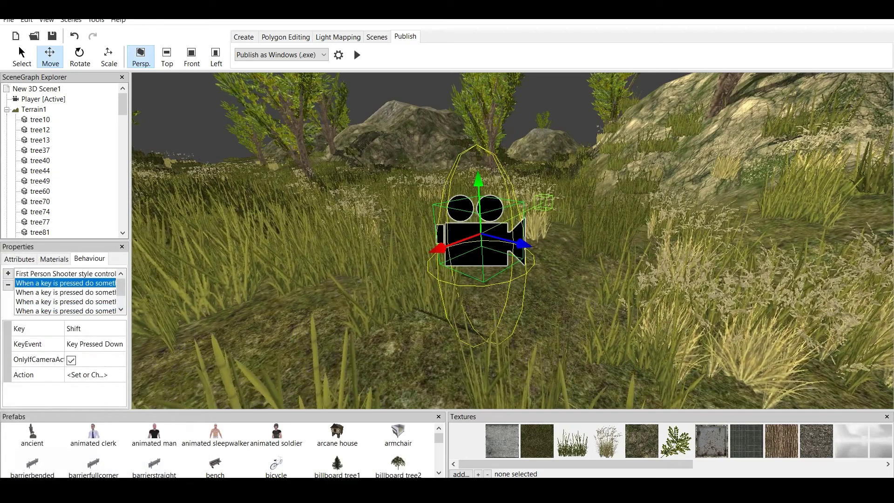
# Step: Review the Shift behaviour for the Key Left Up event and the #Player.movementspeed value its action sets
pyautogui.click(66, 293)
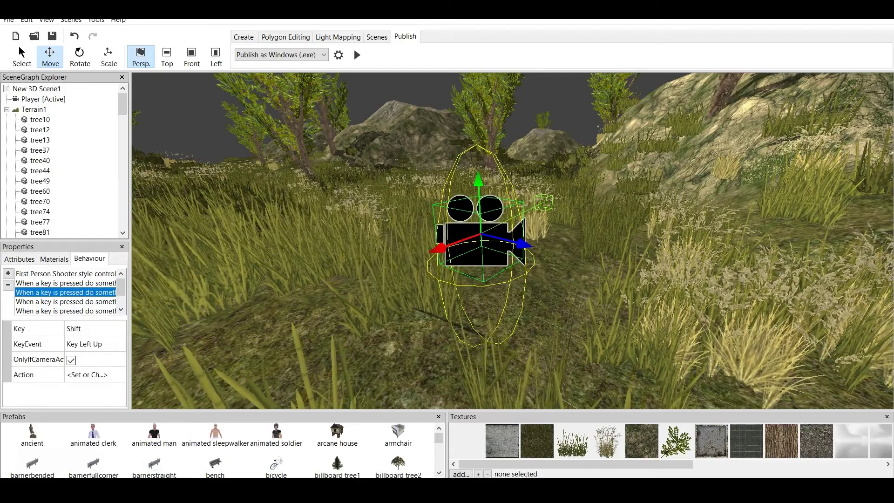
pyautogui.click(87, 375)
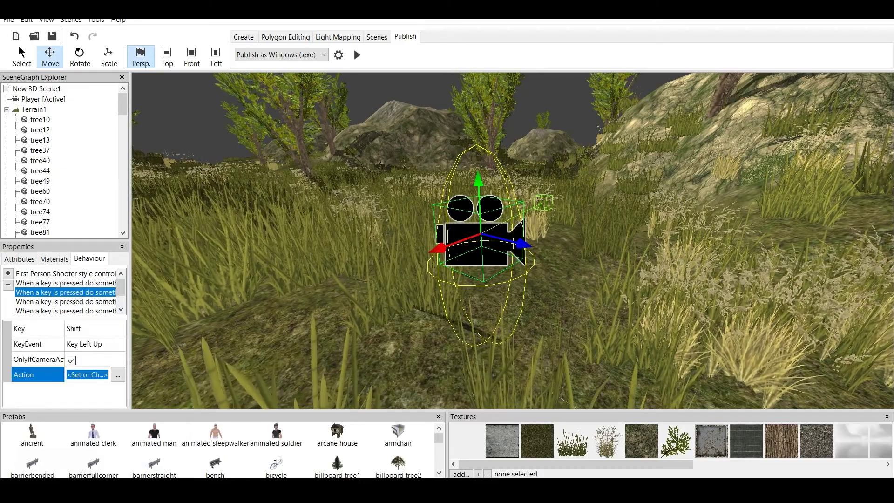
pyautogui.click(87, 344)
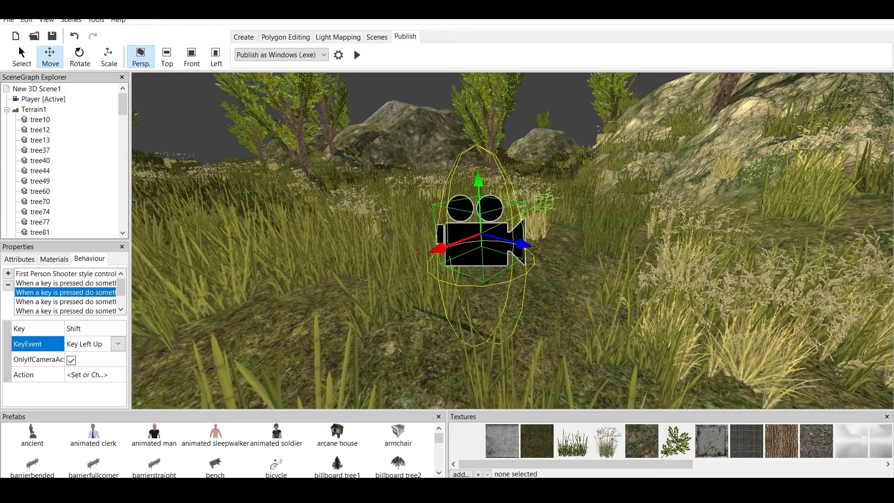
pyautogui.click(87, 375)
pyautogui.click(118, 374)
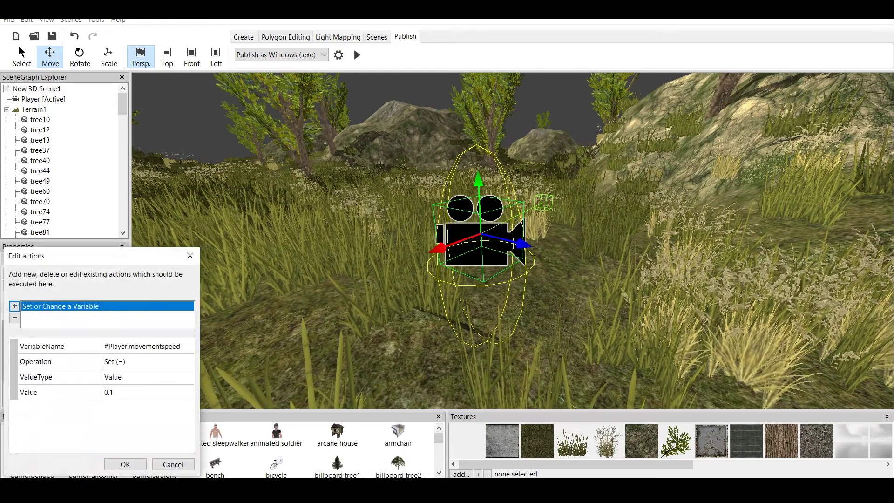
pyautogui.click(121, 392)
pyautogui.click(121, 392)
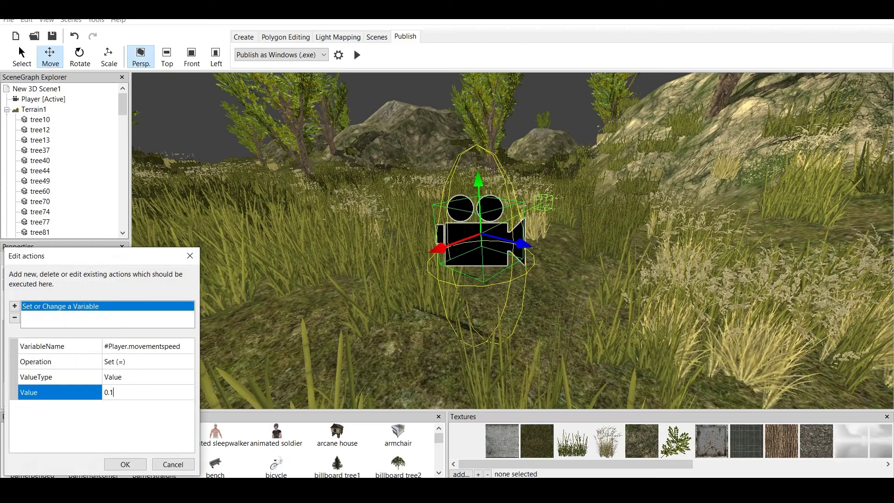
pyautogui.click(125, 464)
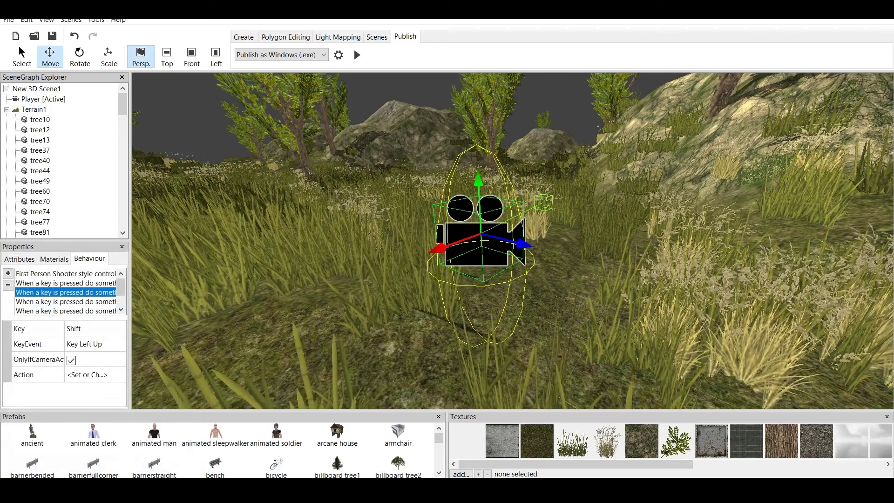
# Step: Check the First Person Shooter behaviour's MoveSpeed, return to the Shift Key Left Up behaviour, and enlarge the Properties area to show all behaviours
pyautogui.click(65, 274)
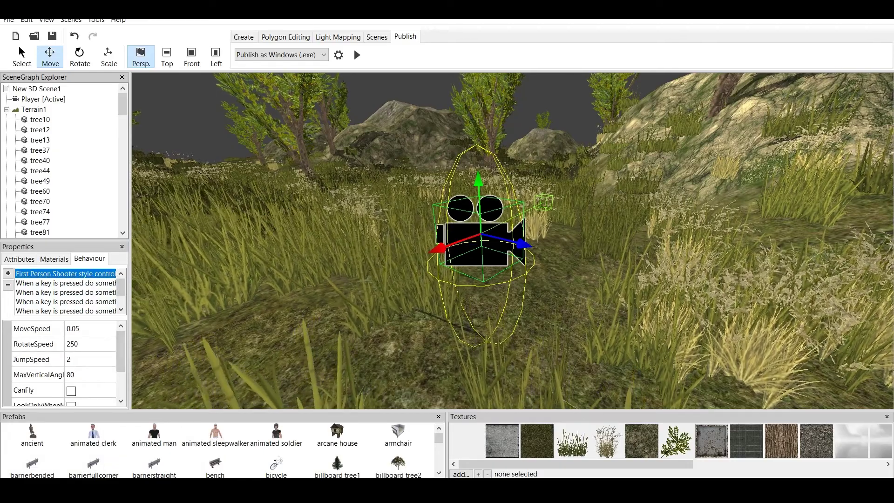
pyautogui.click(66, 292)
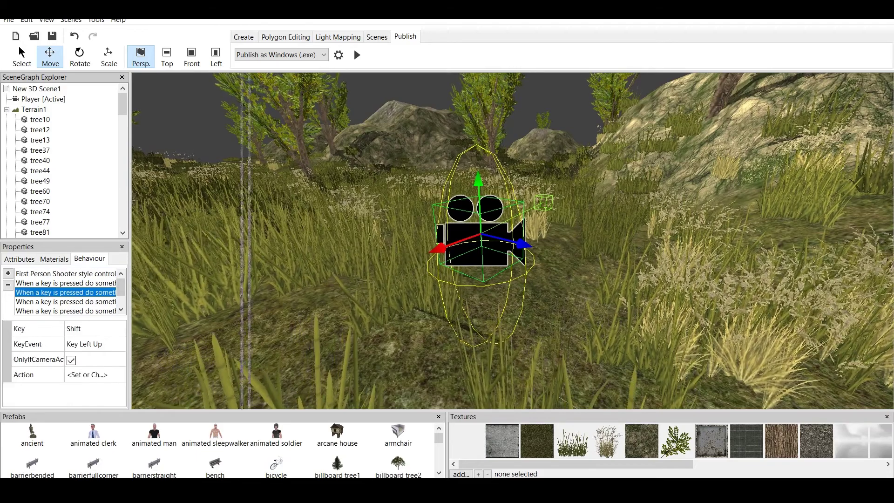
pyautogui.moveTo(130, 298); pyautogui.dragTo(242, 298)
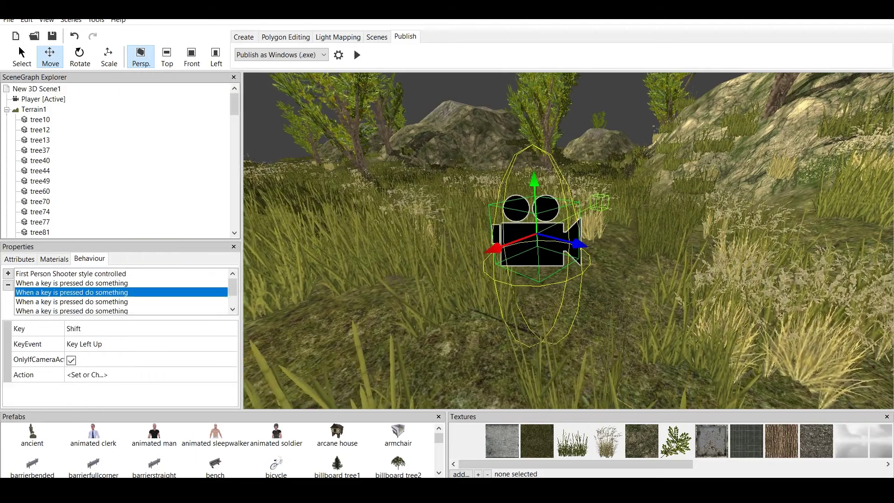
pyautogui.moveTo(140, 240); pyautogui.dragTo(140, 164)
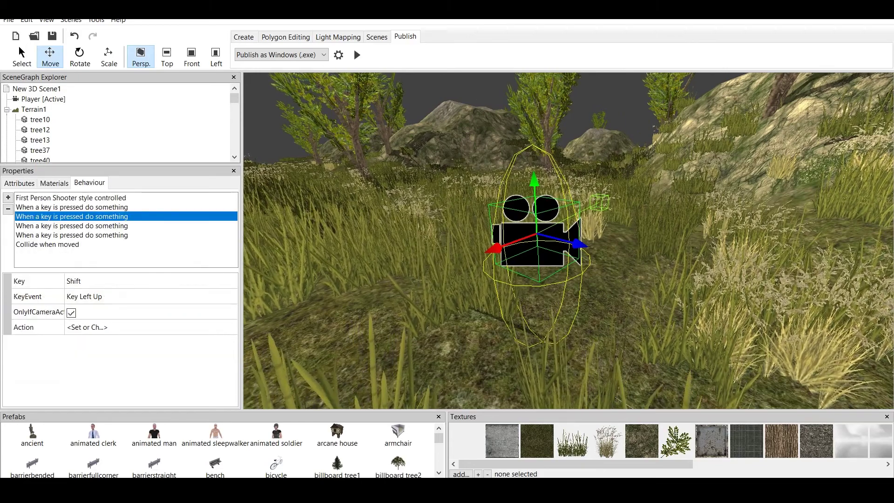
# Step: Edit the #Player.movementspeed value in the action of the Shift Key Left Up behaviour and accept it
pyautogui.click(88, 328)
pyautogui.click(229, 328)
pyautogui.click(140, 369)
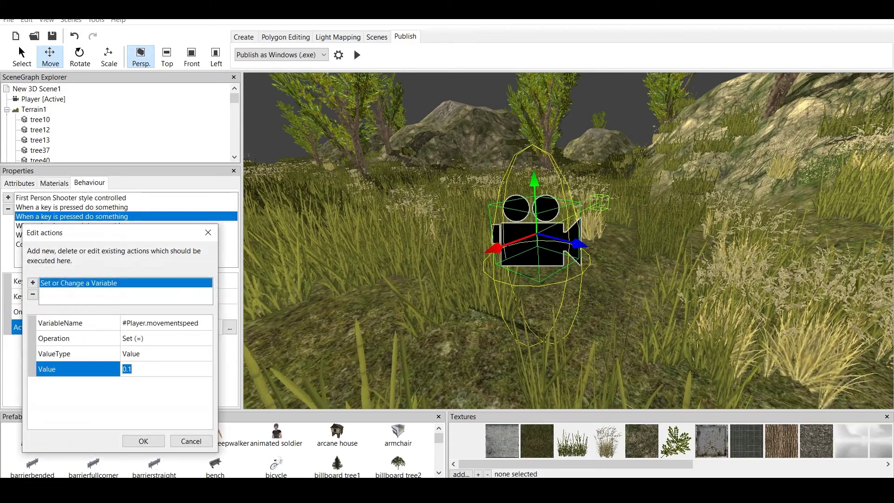
pyautogui.click(132, 369)
pyautogui.click(143, 441)
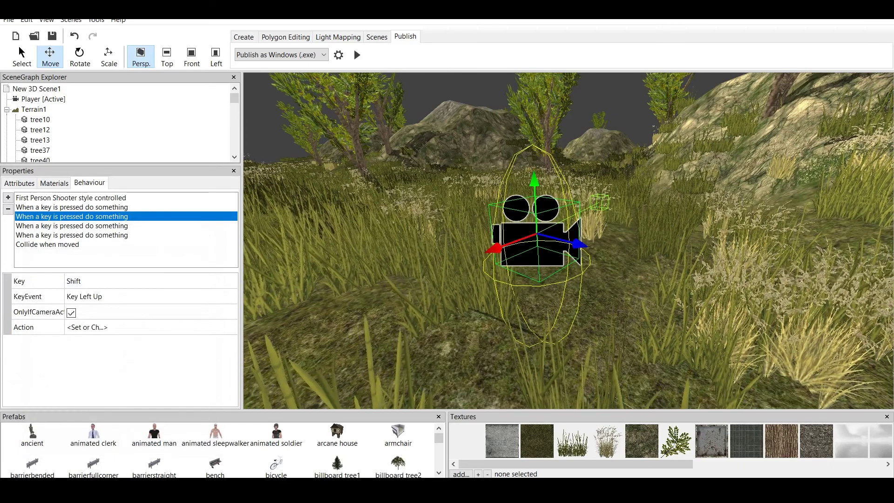
# Step: Set the #Player.movementspeed value to 0.1 in the action of the Shift Key Pressed Down behaviour
pyautogui.click(71, 207)
pyautogui.click(88, 327)
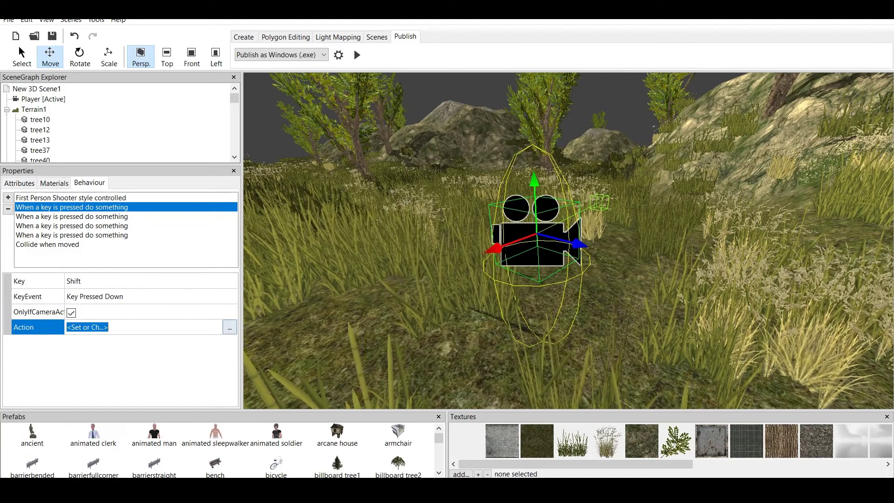
pyautogui.click(229, 328)
pyautogui.click(133, 369)
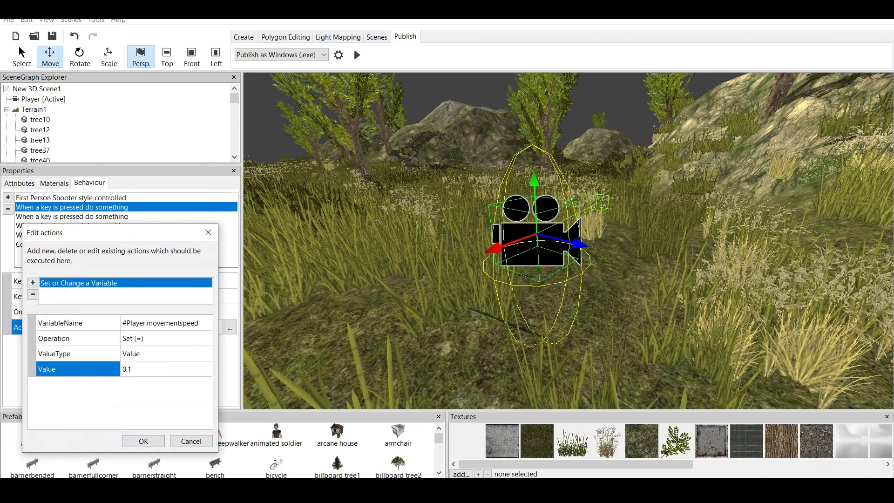
pyautogui.click(127, 441)
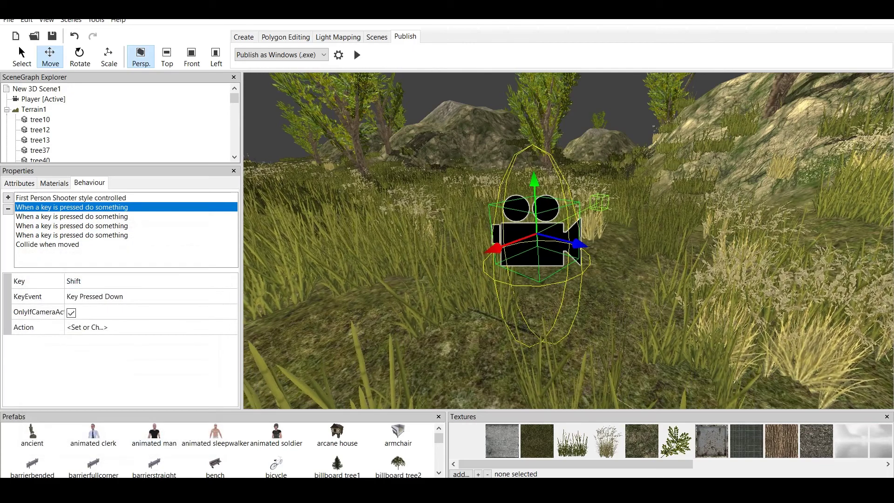
# Step: Check the #Player.movementspeed value in the action of the Shift Key Left Up behaviour and accept the action
pyautogui.click(93, 216)
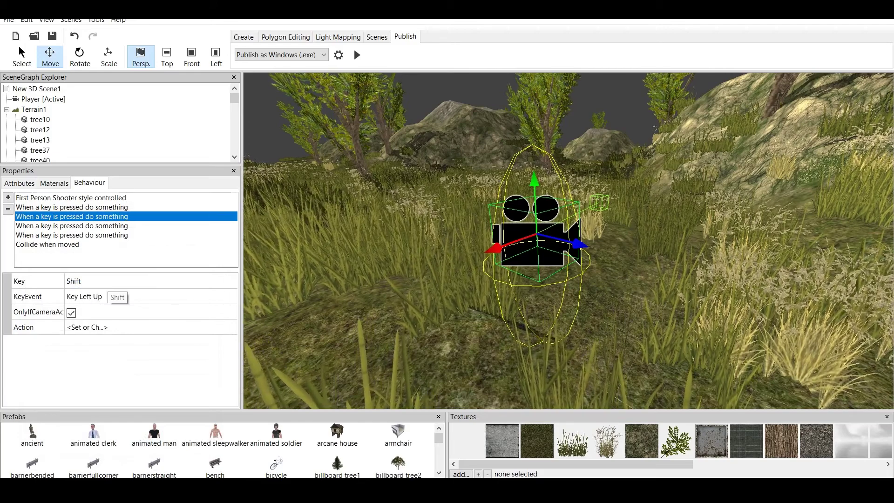
pyautogui.click(108, 327)
pyautogui.click(229, 328)
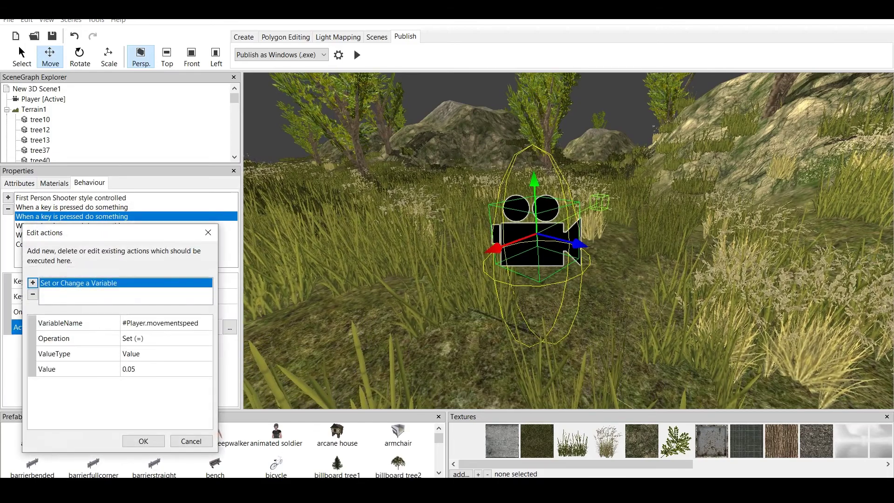
pyautogui.click(140, 369)
pyautogui.click(144, 441)
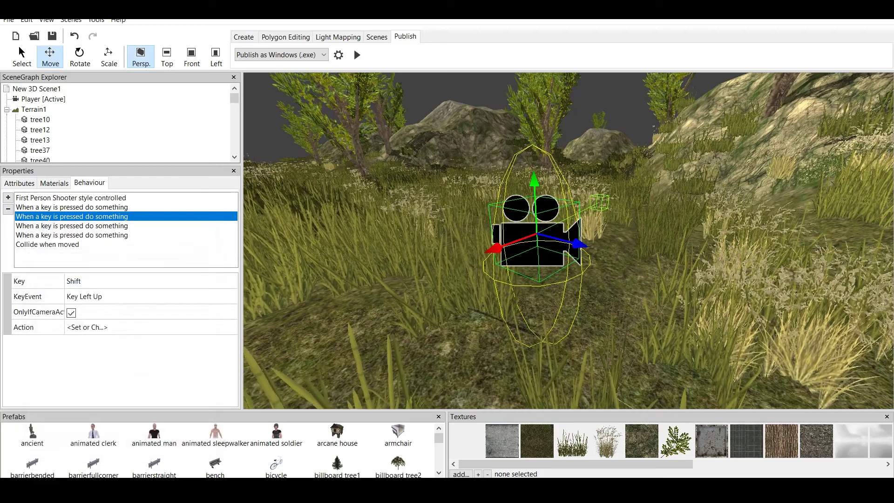
# Step: Check the MoveSpeed of the Player's First Person Shooter style controlled behaviour
pyautogui.click(70, 198)
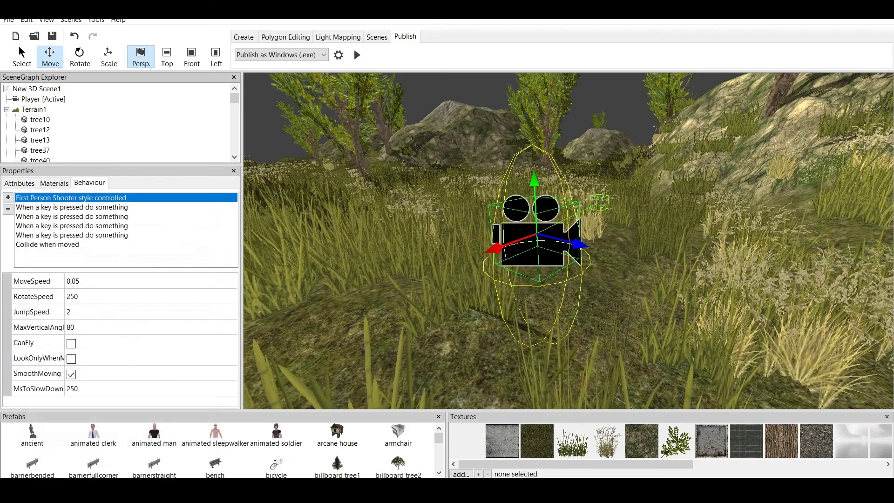
pyautogui.click(84, 282)
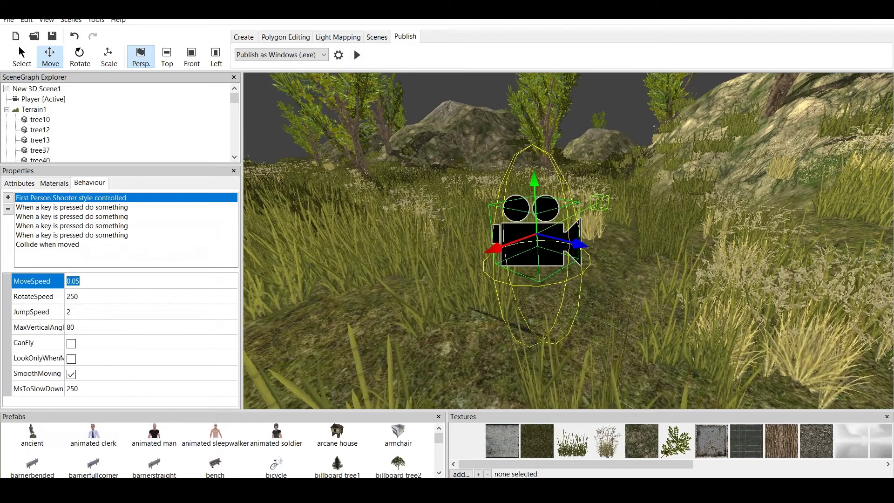
pyautogui.click(401, 280)
pyautogui.click(532, 244)
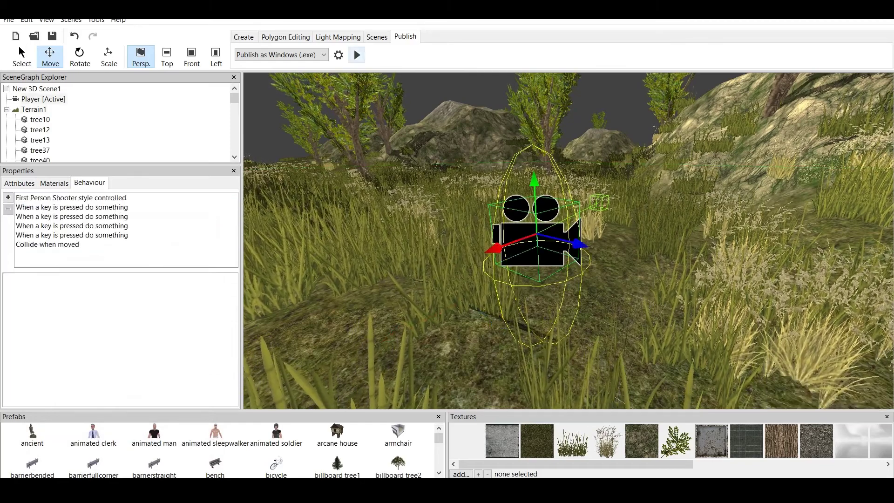
# Step: Test-run the game, move the player forward through the terrain to judge the speed, and close the test
pyautogui.click(356, 54)
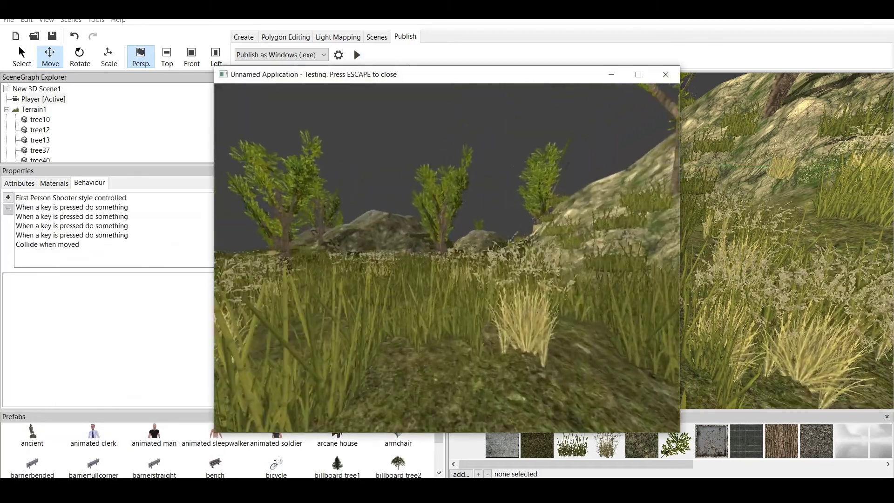
pyautogui.press('w')
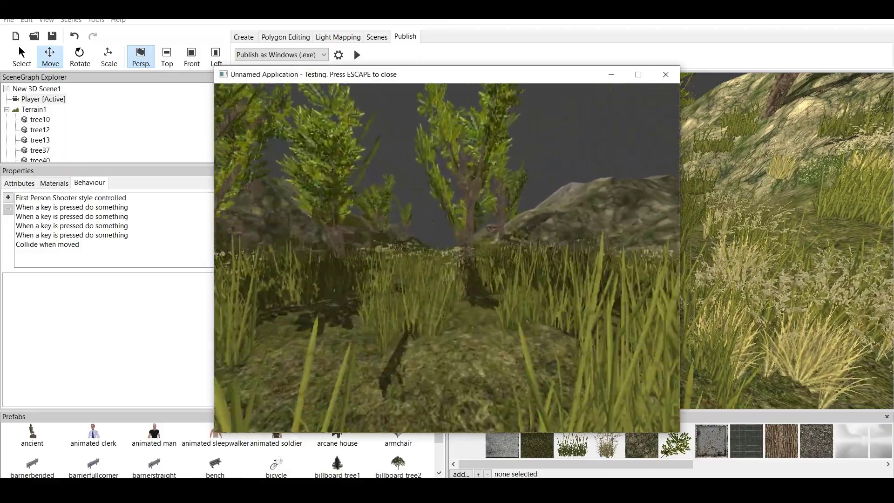
pyautogui.press('w')
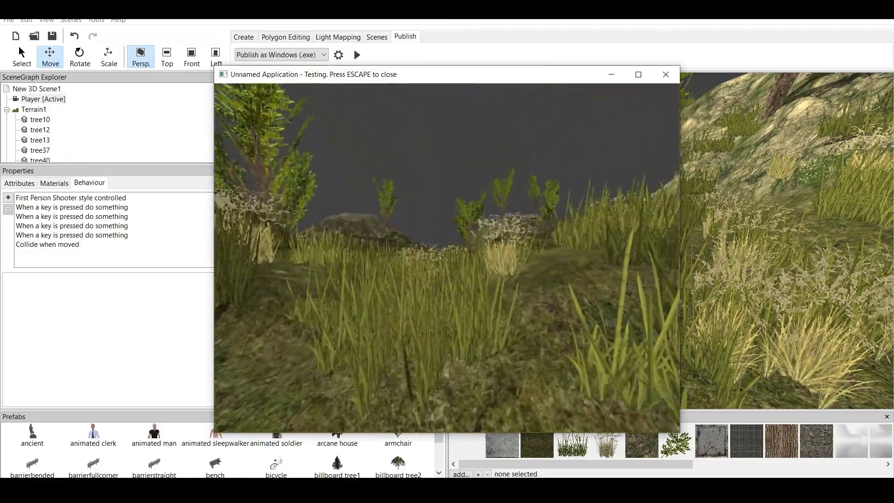
pyautogui.press('Up')
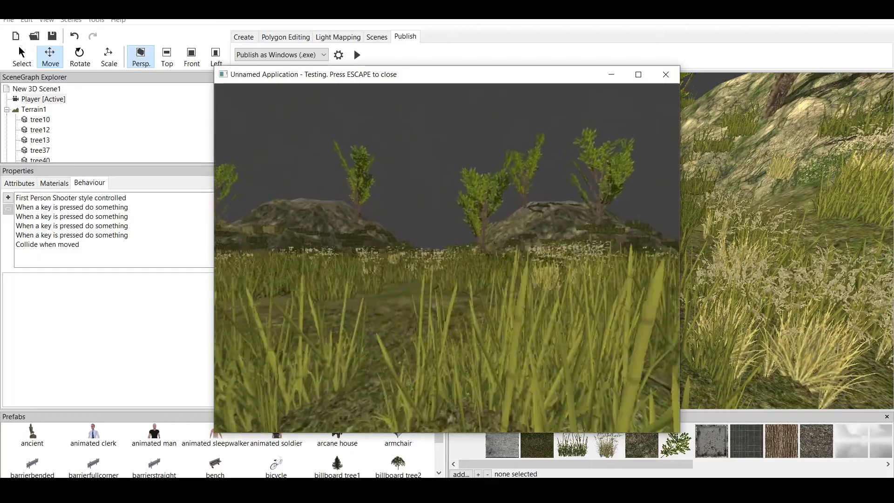
pyautogui.press('Up')
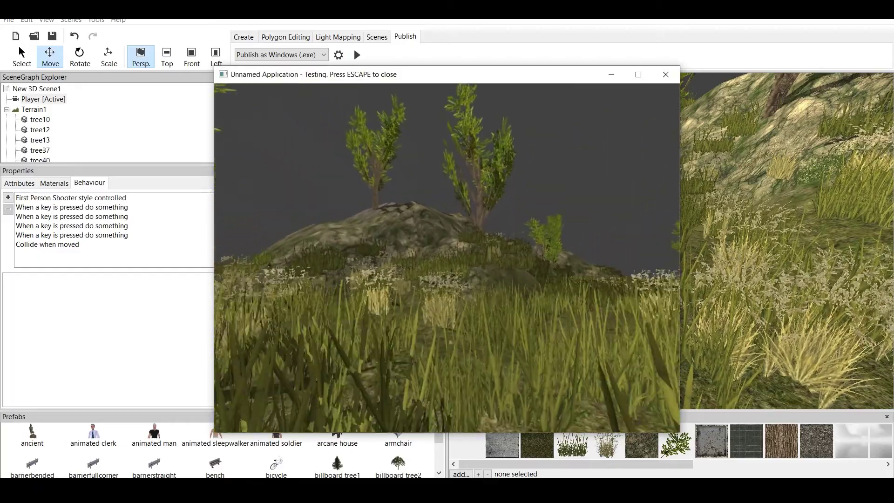
pyautogui.press('Up')
pyautogui.press('Escape')
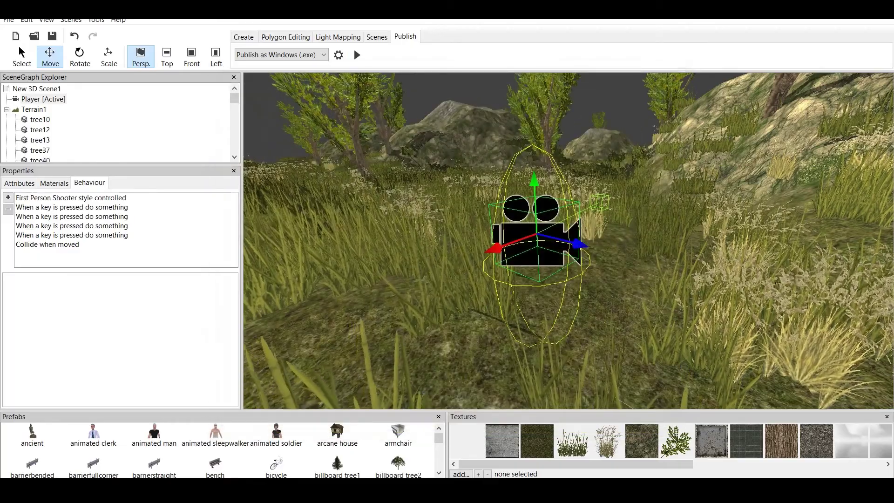
# Step: Set the #Player.movementspeed value to 0.5 in the action of the Shift Key Pressed Down behaviour
pyautogui.click(71, 198)
pyautogui.click(72, 281)
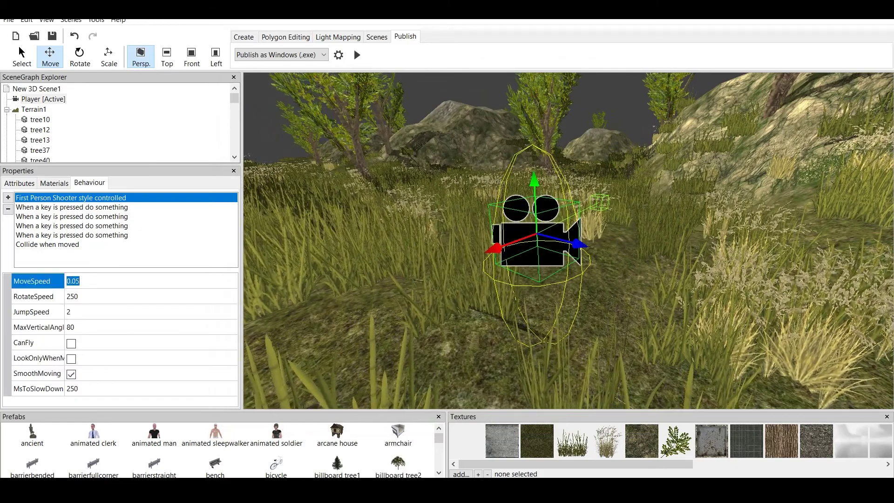
pyautogui.click(72, 207)
pyautogui.click(88, 328)
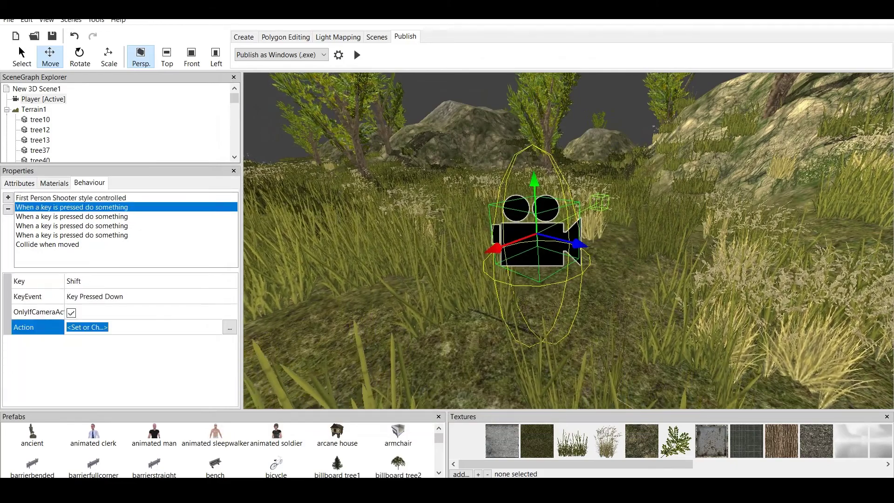
pyautogui.click(229, 327)
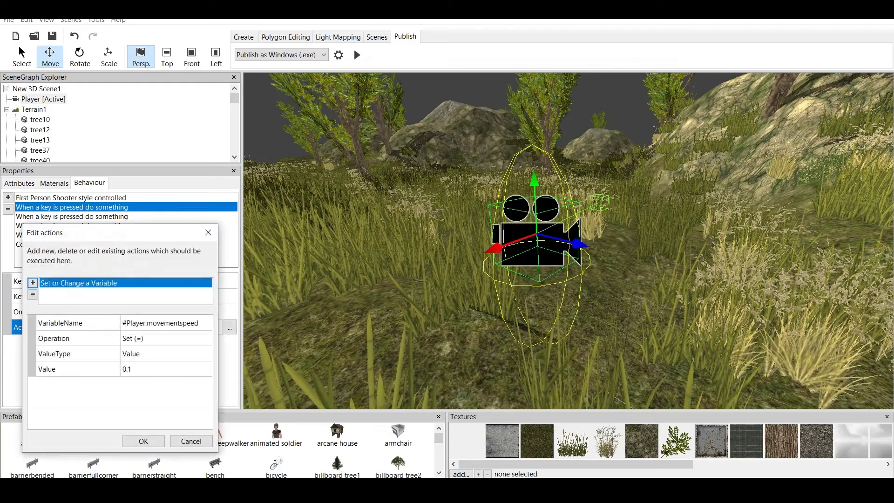
pyautogui.click(135, 369)
pyautogui.click(135, 369)
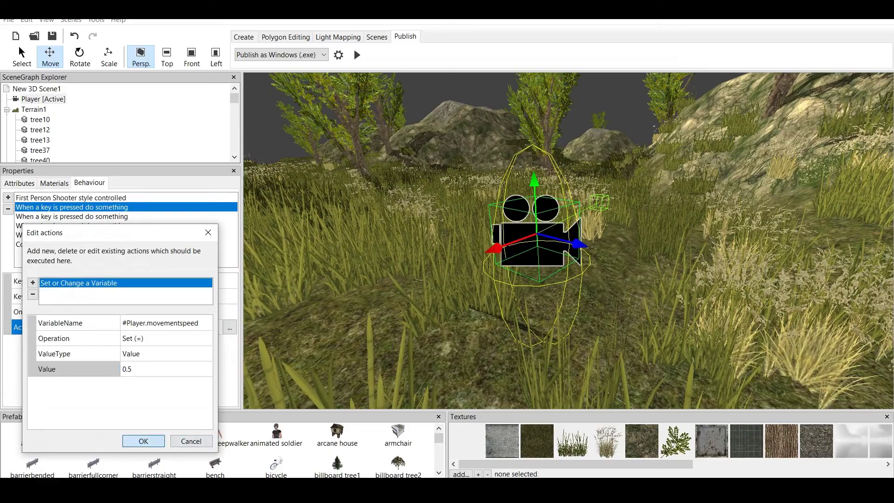
pyautogui.click(143, 441)
# Step: Test-run the game again, move around the terrain to try out the new Shift sprint speed, and close the test
pyautogui.click(357, 55)
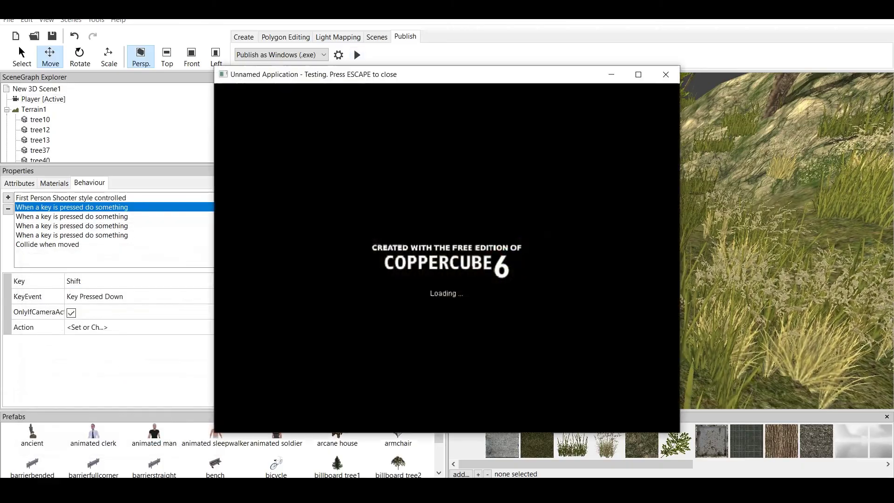
pyautogui.press('w')
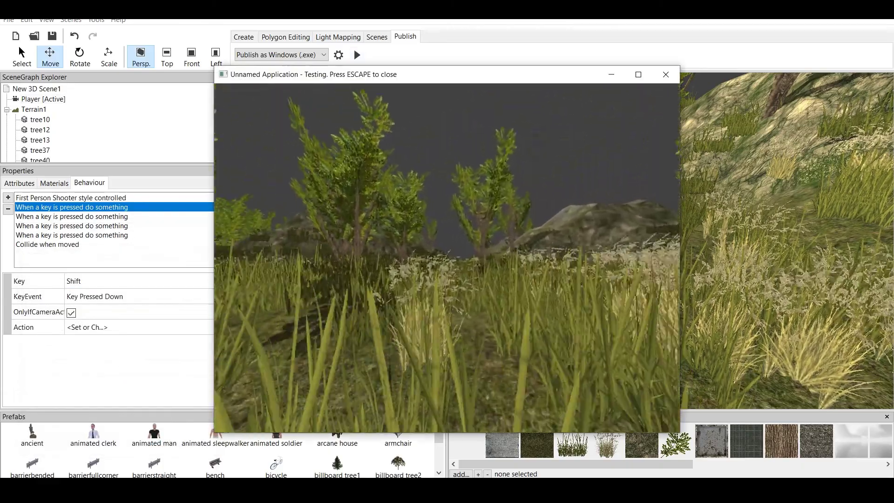
pyautogui.press('w')
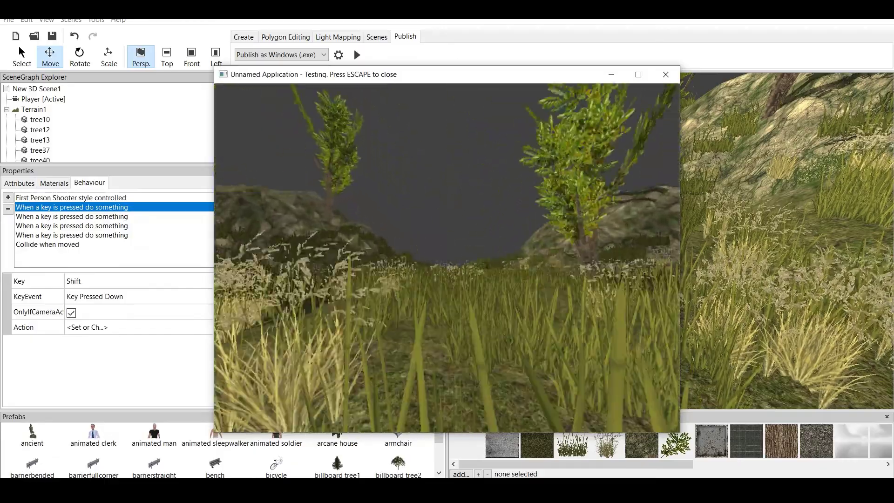
pyautogui.press('w')
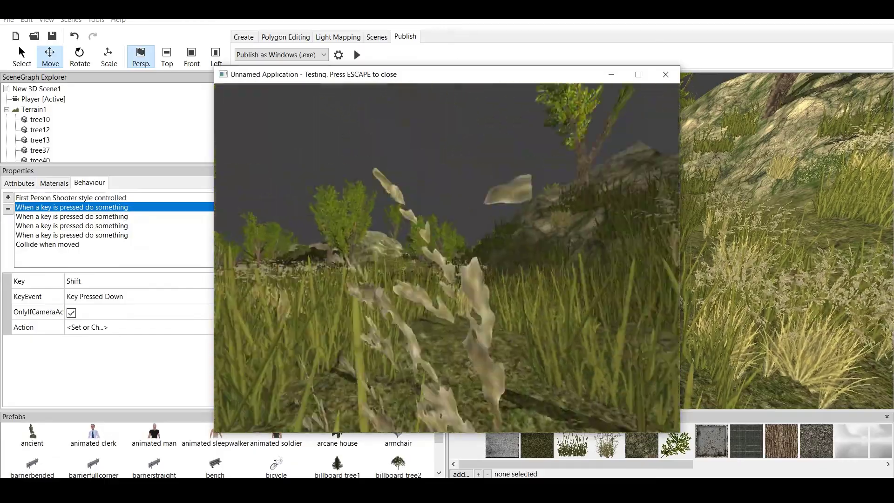
pyautogui.press('w')
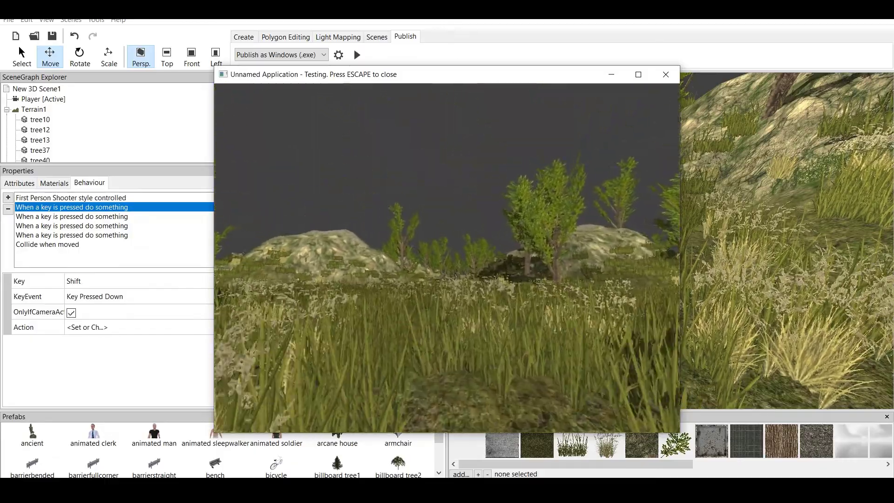
pyautogui.press('w')
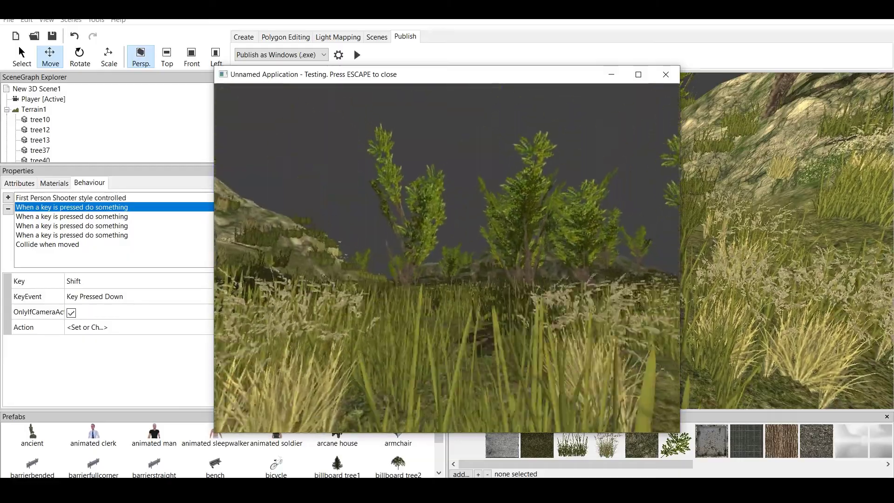
pyautogui.press('w')
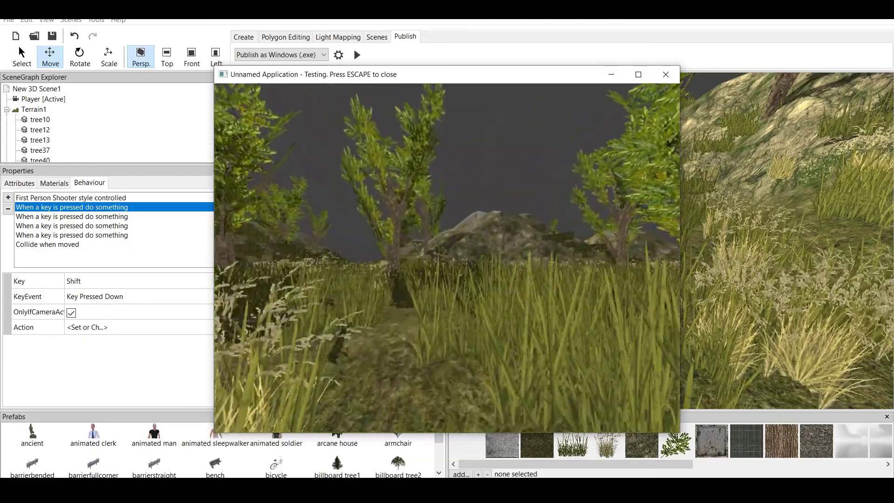
pyautogui.press('w')
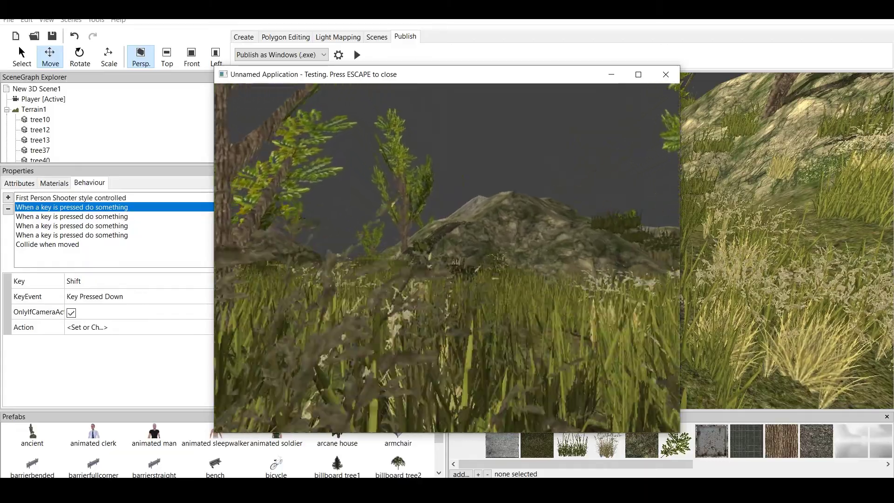
pyautogui.press('w')
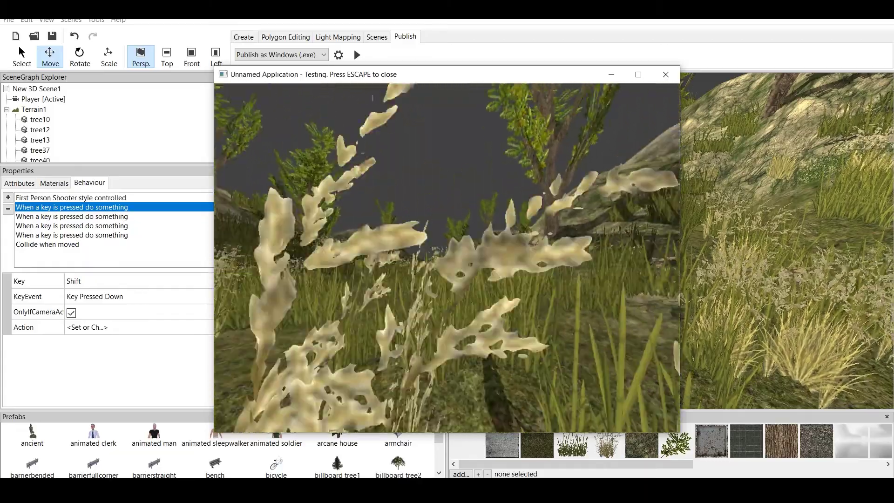
pyautogui.press('w')
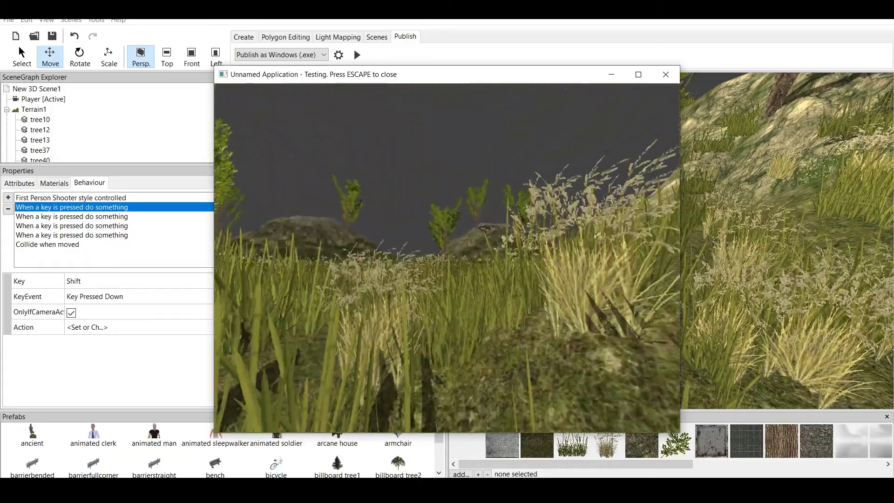
pyautogui.press('w')
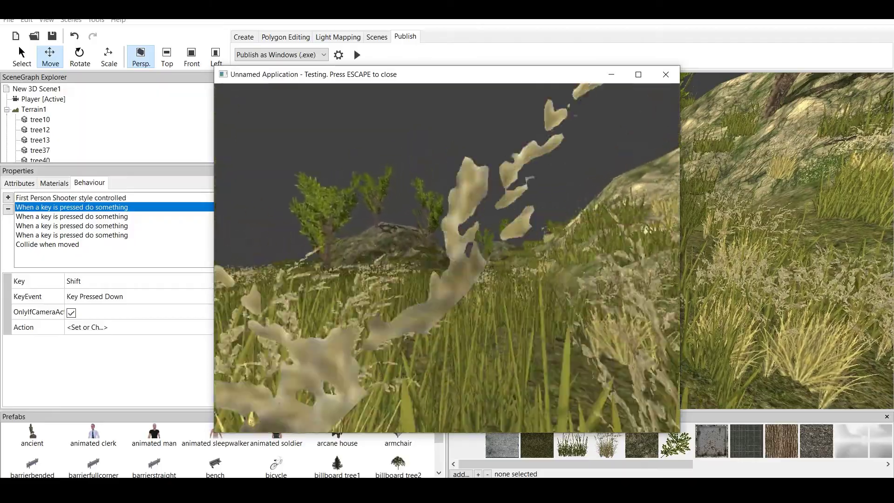
pyautogui.press('w')
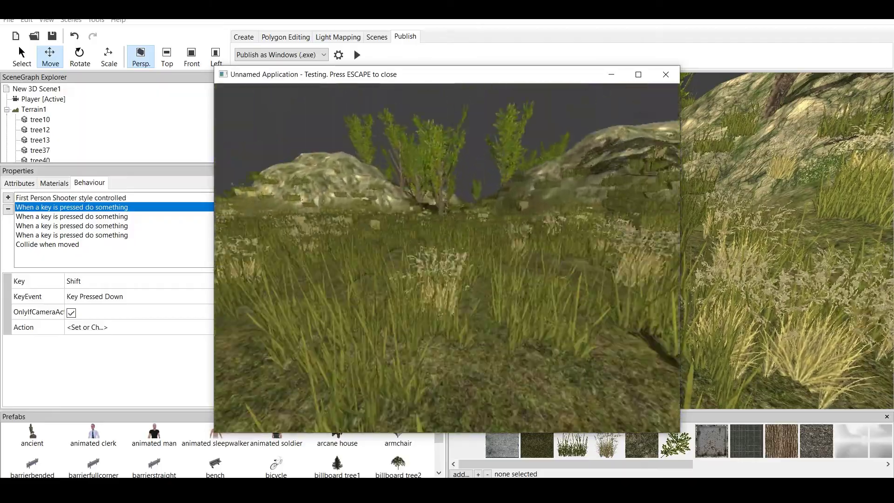
pyautogui.press('w')
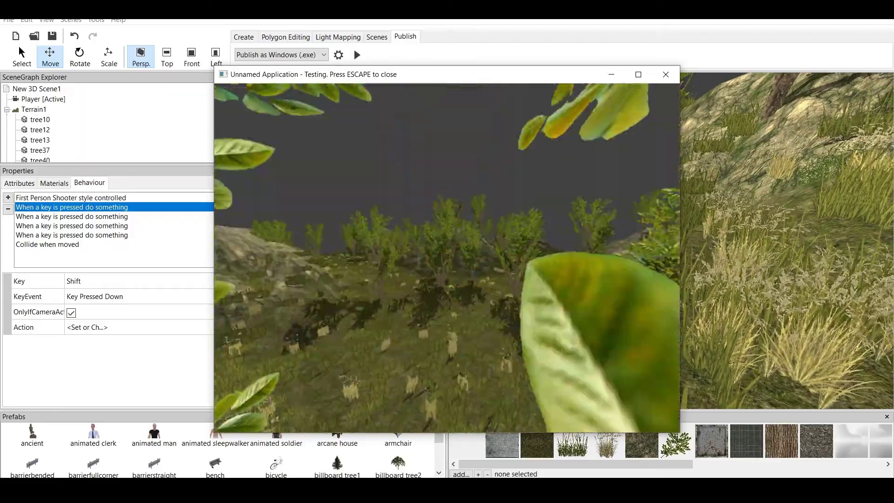
pyautogui.press('w')
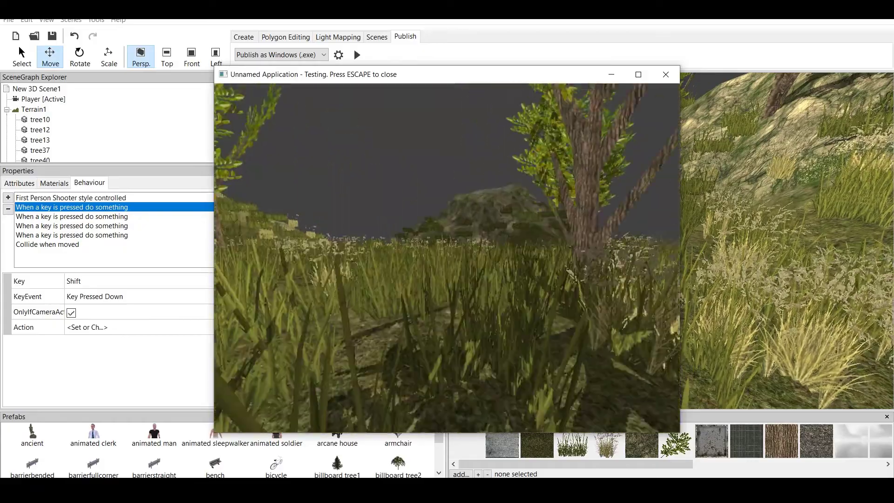
pyautogui.press('Escape')
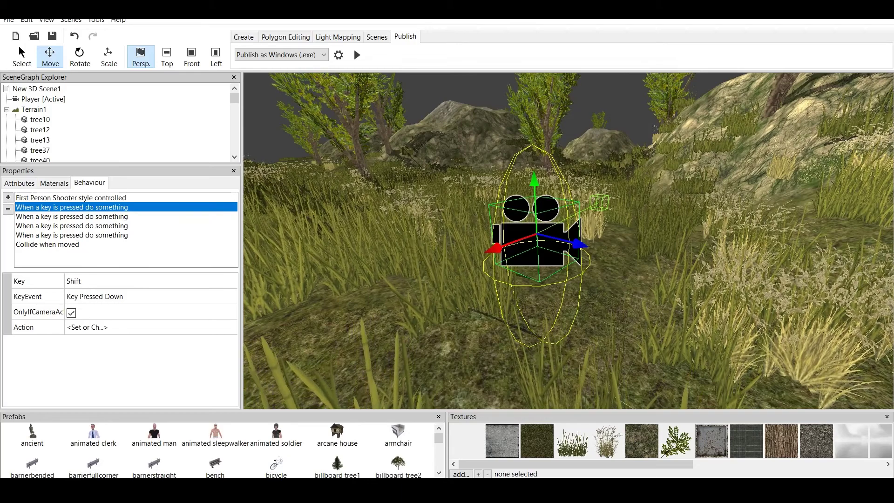
# Step: Compare the Player's two Right Mouse Button behaviours for the Key Pressed Down and Key Left Up events
pyautogui.click(72, 225)
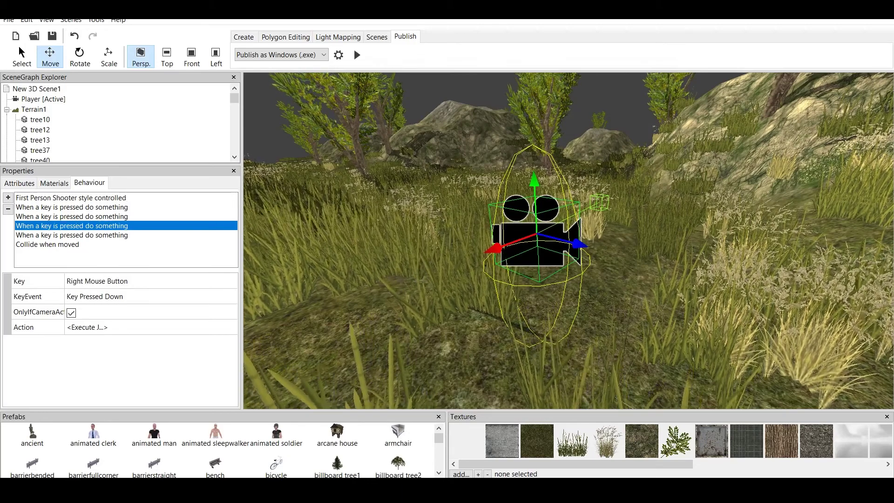
pyautogui.click(72, 235)
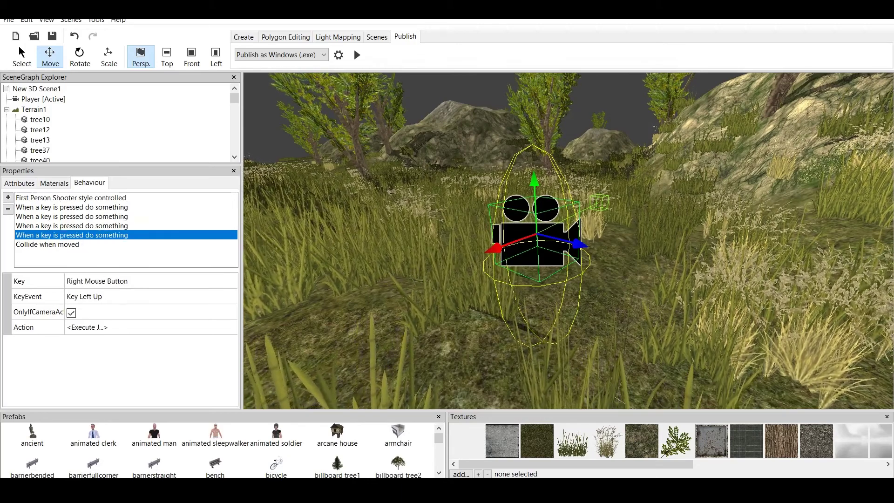
pyautogui.click(72, 225)
pyautogui.click(71, 235)
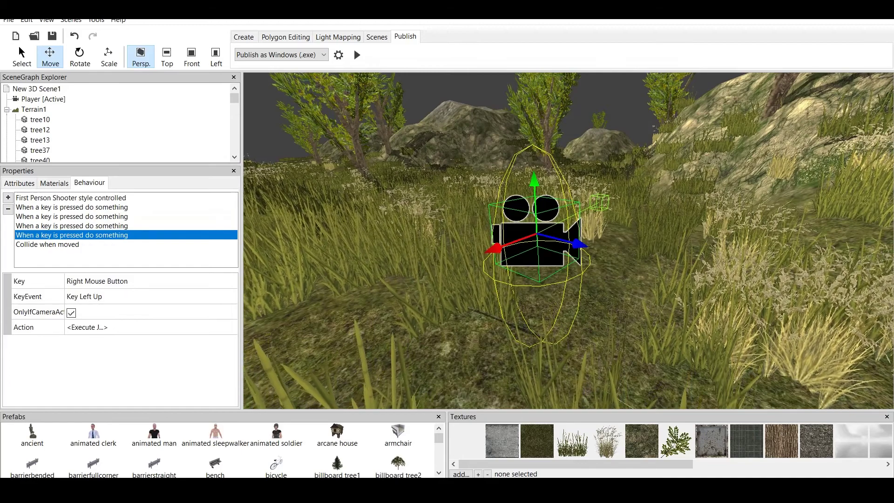
pyautogui.click(72, 226)
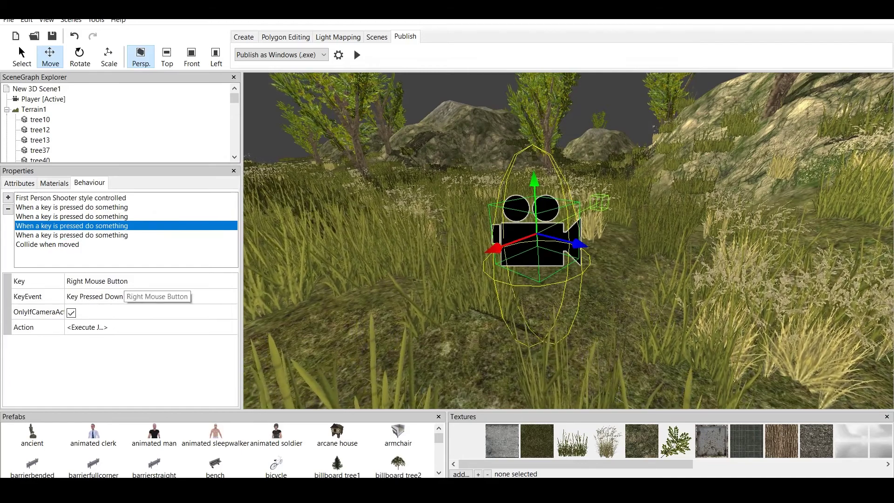
# Step: Inspect the JavaScript action of the Player's Right Mouse Button Key Pressed Down behaviour and close it without changes
pyautogui.click(123, 281)
pyautogui.click(131, 328)
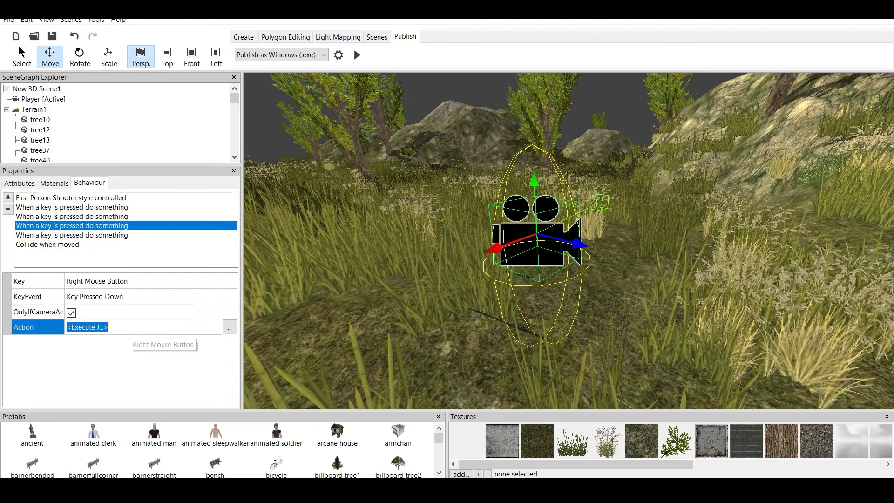
pyautogui.click(230, 327)
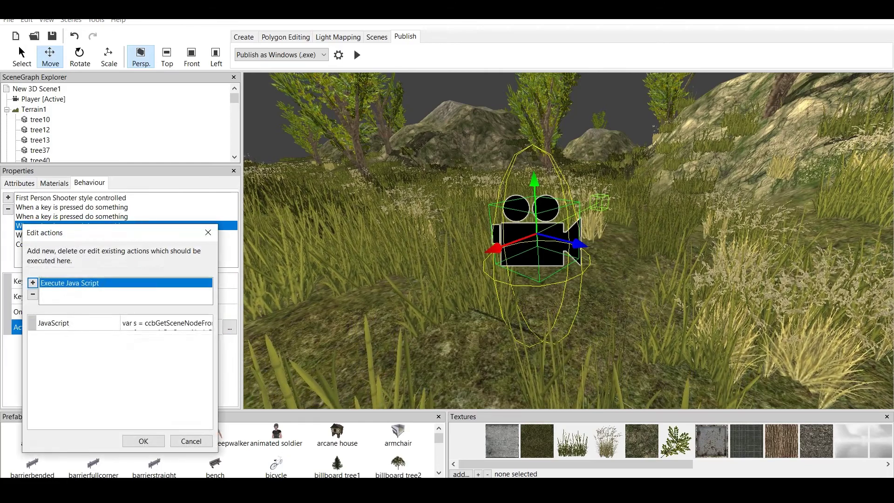
pyautogui.click(208, 232)
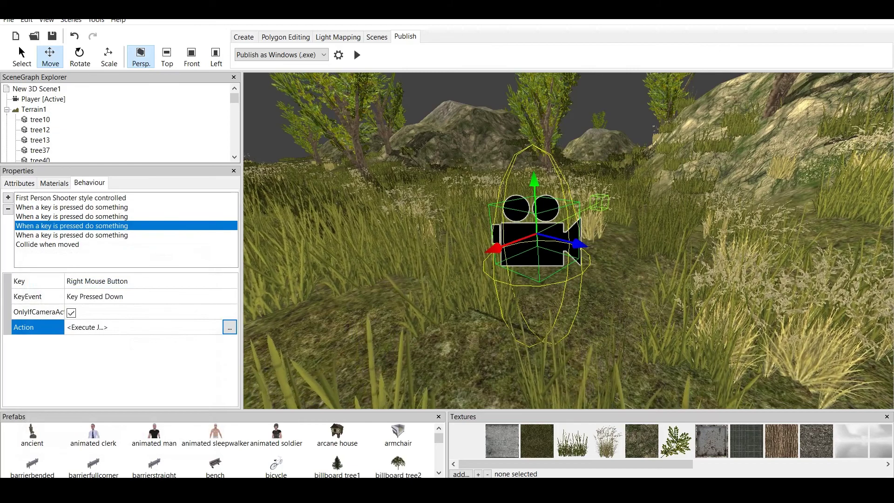
# Step: Delete the Player's two Right Mouse Button behaviours for the Key Pressed Down and Key Left Up events
pyautogui.click(93, 235)
pyautogui.click(93, 226)
pyautogui.click(93, 198)
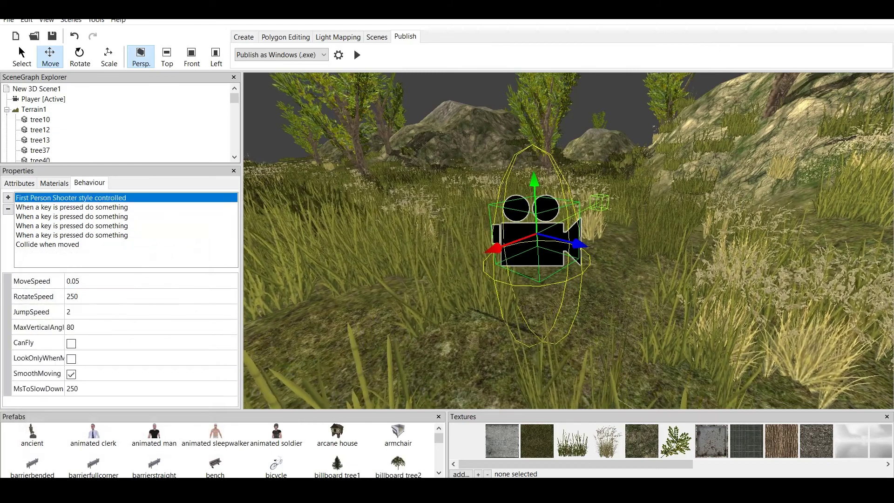
pyautogui.click(93, 225)
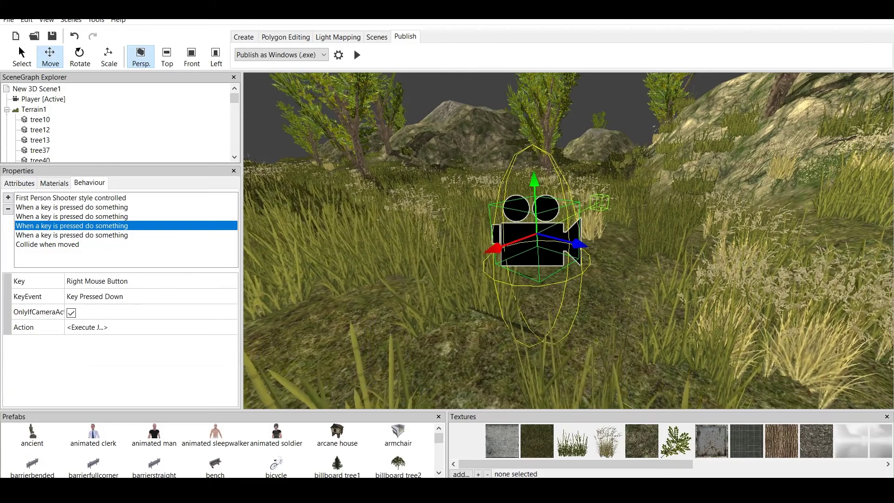
pyautogui.click(8, 209)
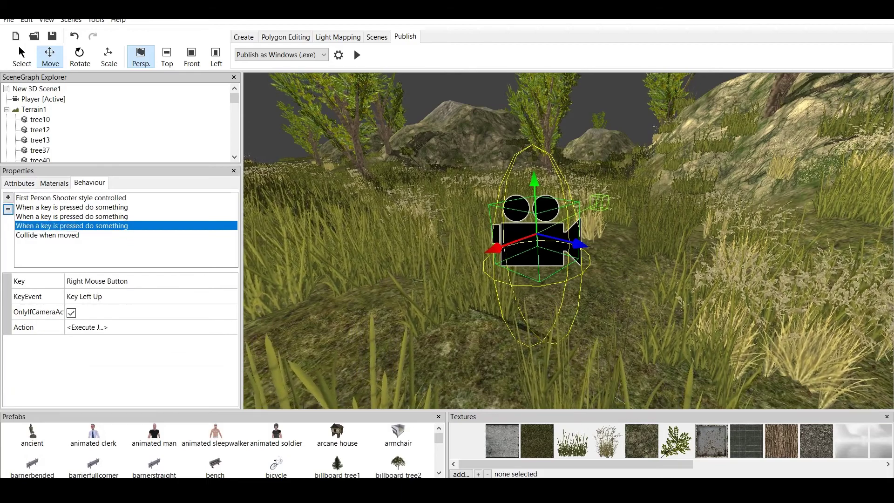
pyautogui.click(8, 209)
# Step: Review the Player's remaining behaviours: First Person Shooter style control, the two Shift key behaviours and Collide when moved
pyautogui.click(89, 197)
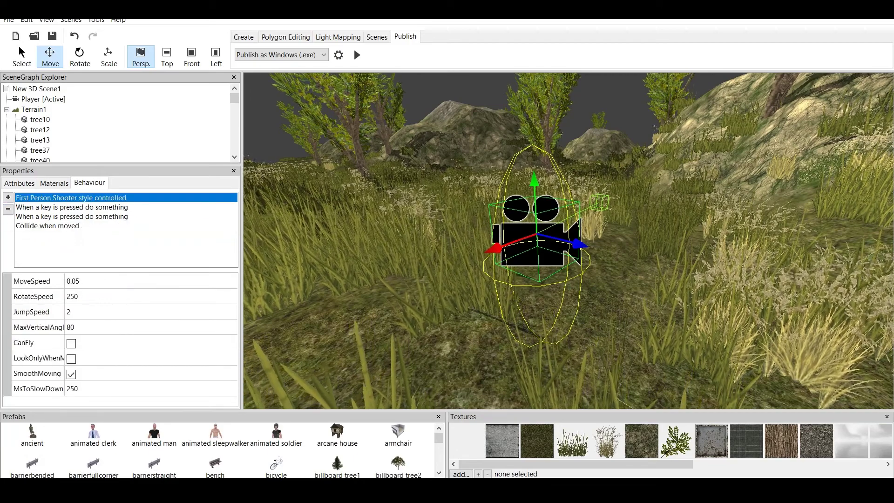
pyautogui.click(88, 207)
pyautogui.click(88, 216)
pyautogui.click(88, 226)
pyautogui.click(88, 198)
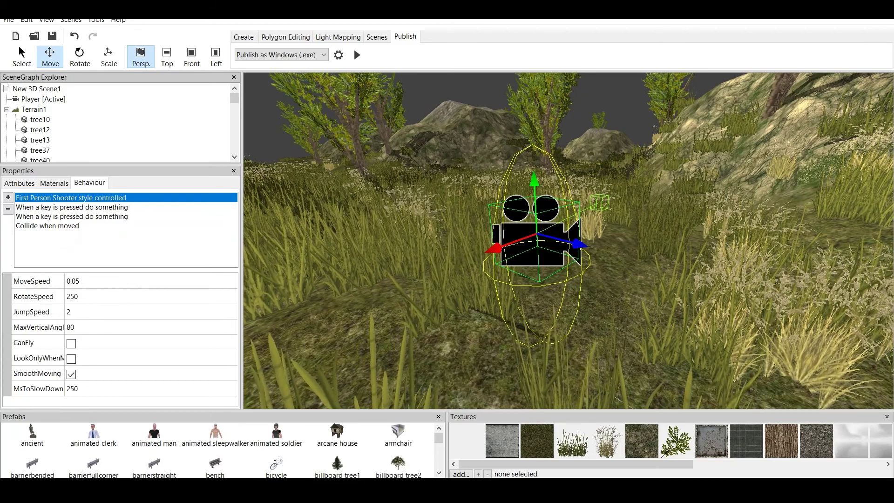
pyautogui.click(88, 207)
pyautogui.click(89, 216)
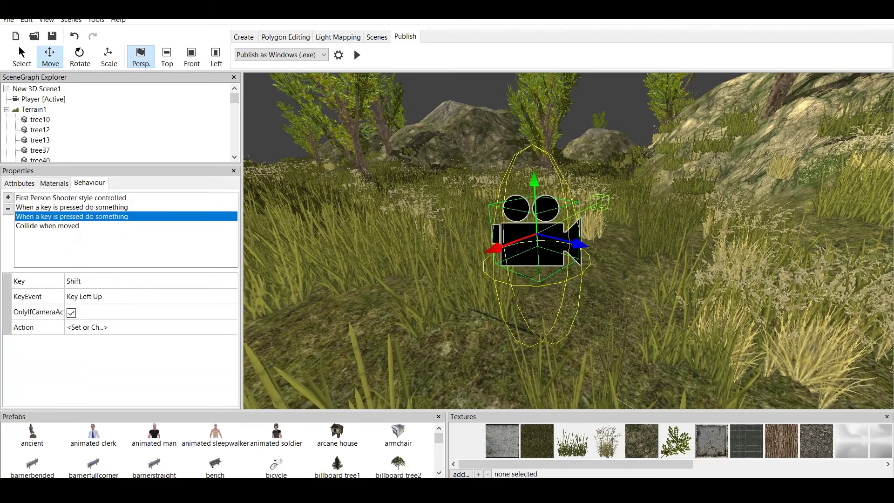
pyautogui.click(89, 198)
pyautogui.click(88, 207)
pyautogui.click(88, 216)
pyautogui.click(88, 226)
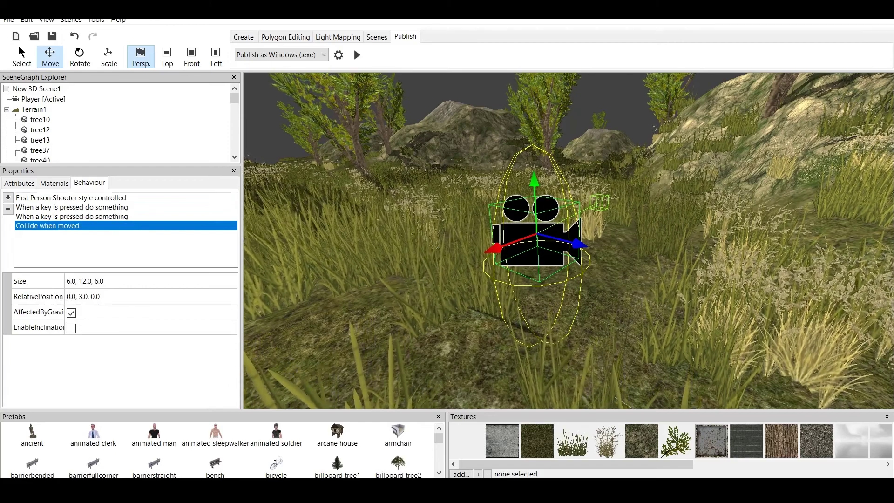
# Step: Test-run the game without the Right Mouse Button behaviours, walk the player forward briefly, and close the test
pyautogui.click(357, 55)
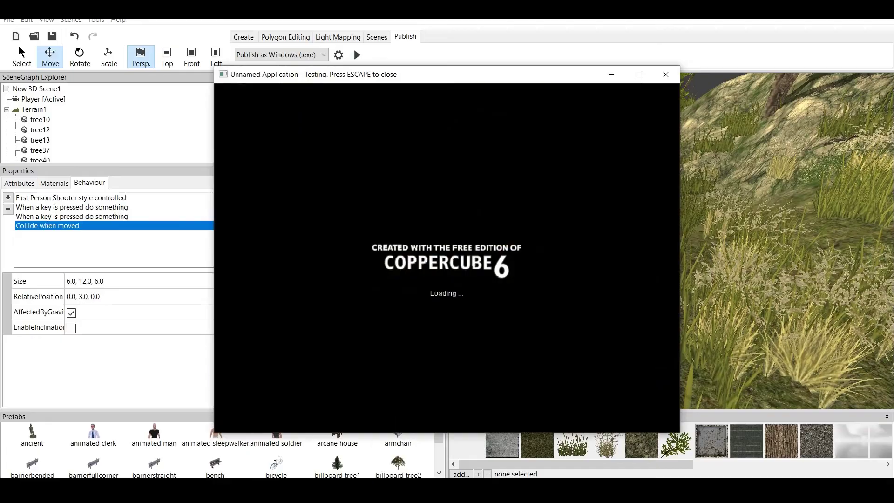
pyautogui.press('w')
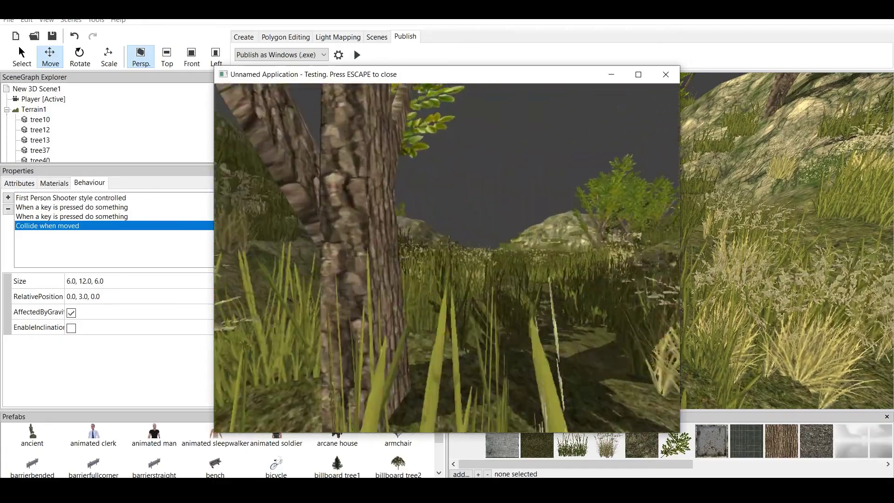
pyautogui.press('Escape')
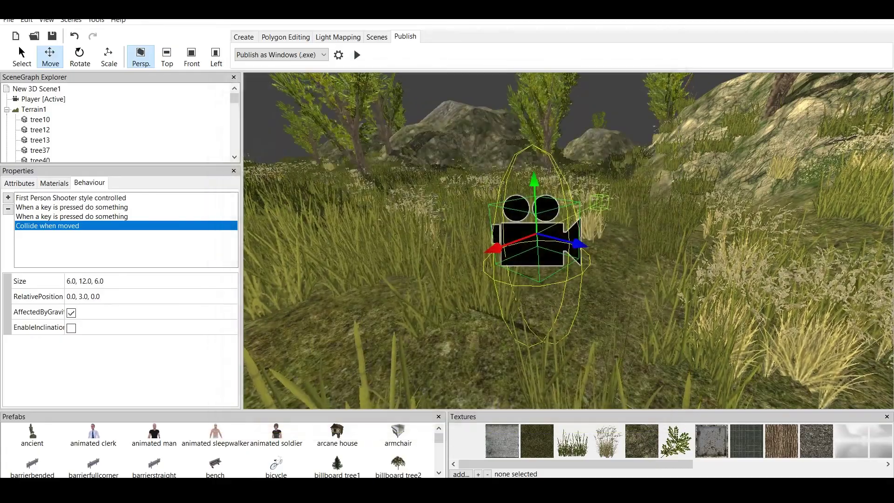
# Step: Set the #Player.movementspeed value to 0.2 in the action of the Shift Key Pressed Down behaviour
pyautogui.click(72, 207)
pyautogui.click(111, 328)
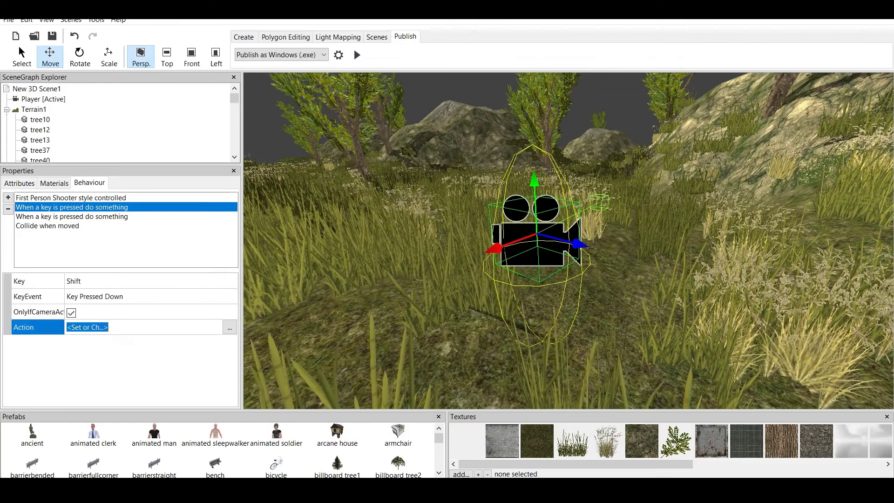
pyautogui.click(229, 327)
pyautogui.click(135, 370)
pyautogui.click(134, 369)
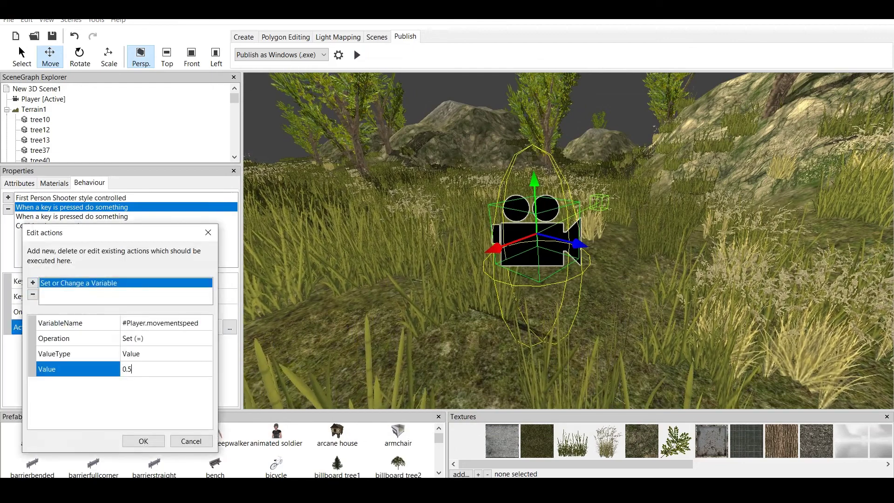
pyautogui.press('BackSpace')
pyautogui.write('2')
pyautogui.press('Return')
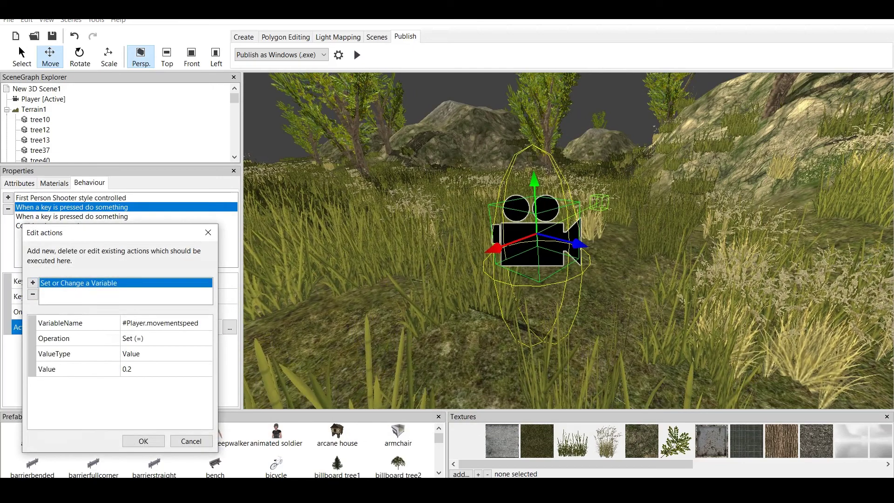
pyautogui.click(143, 440)
# Step: Test-run the game, walk and sprint the player across the terrain to try the reduced Shift speed, and close the test
pyautogui.click(357, 55)
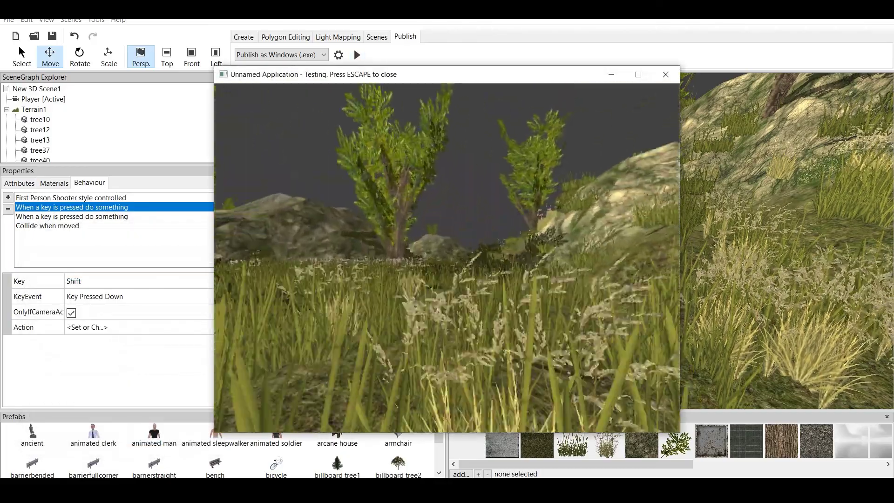
pyautogui.press('Up')
pyautogui.press('w')
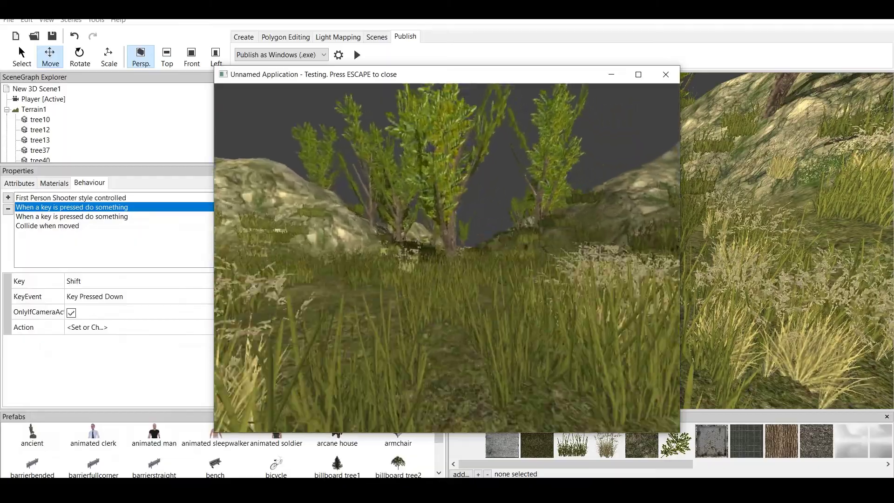
pyautogui.press('w')
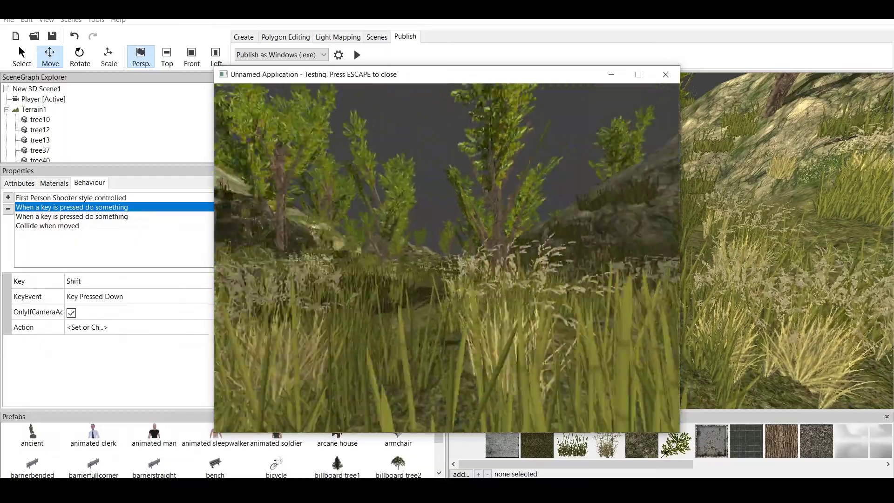
pyautogui.press('w')
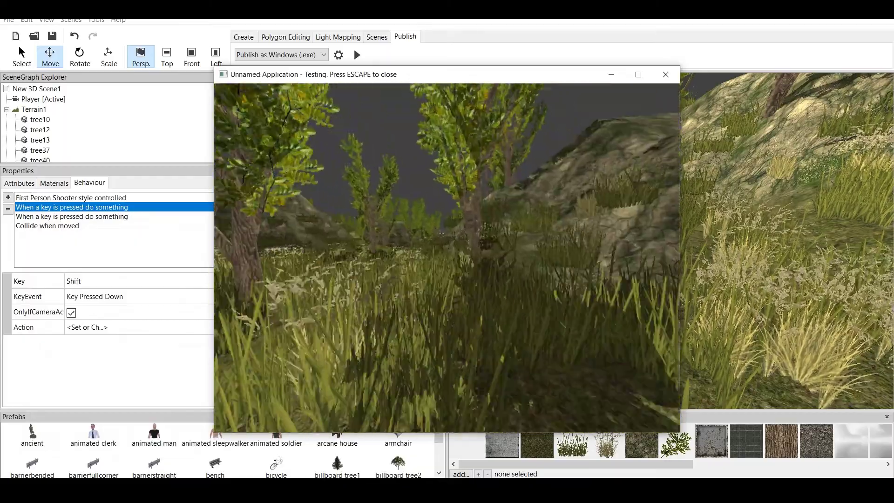
pyautogui.press('Up')
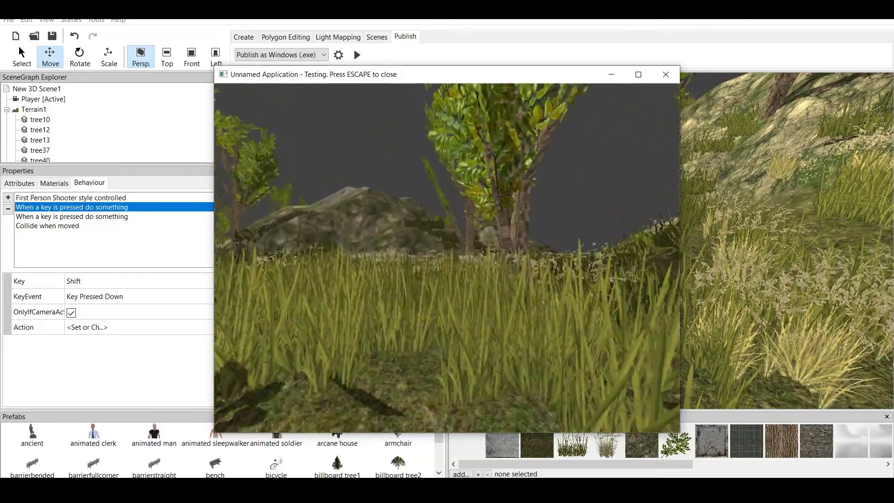
pyautogui.press('w')
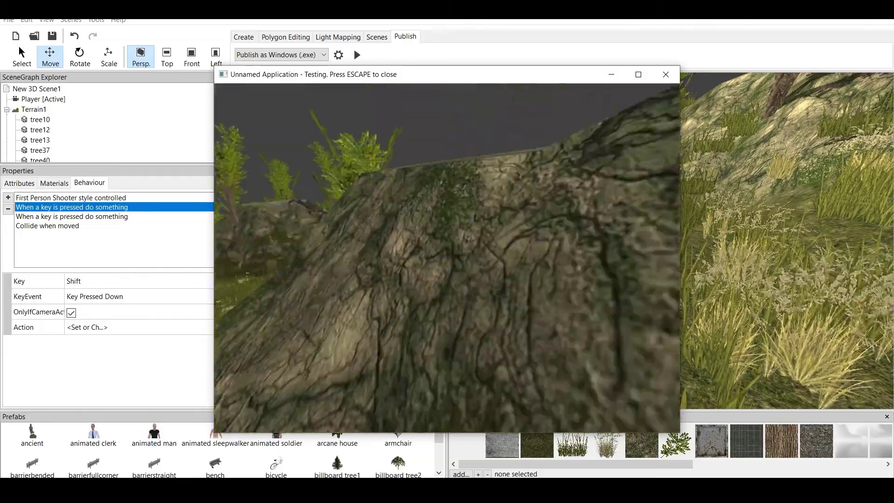
pyautogui.press('Escape')
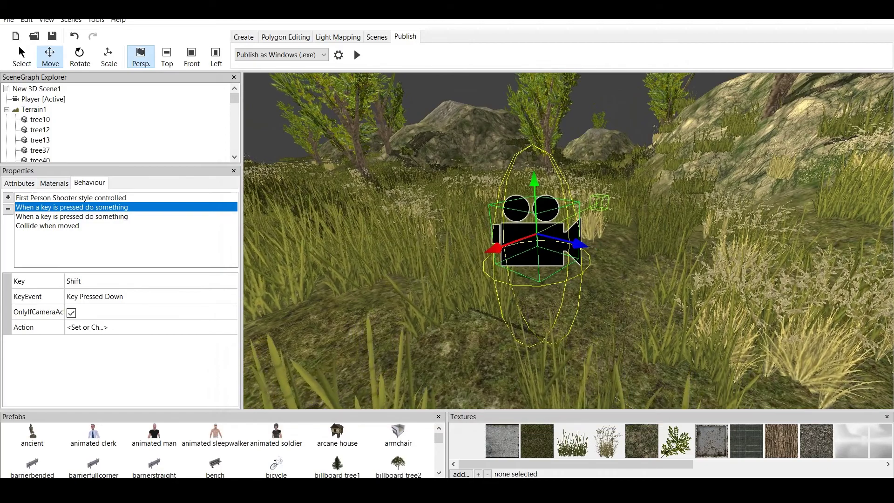
# Step: Set the RelativePosition of the Player's Collide when moved behaviour to 0.0, 12.0, 0.0
pyautogui.click(56, 226)
pyautogui.click(83, 296)
pyautogui.click(83, 296)
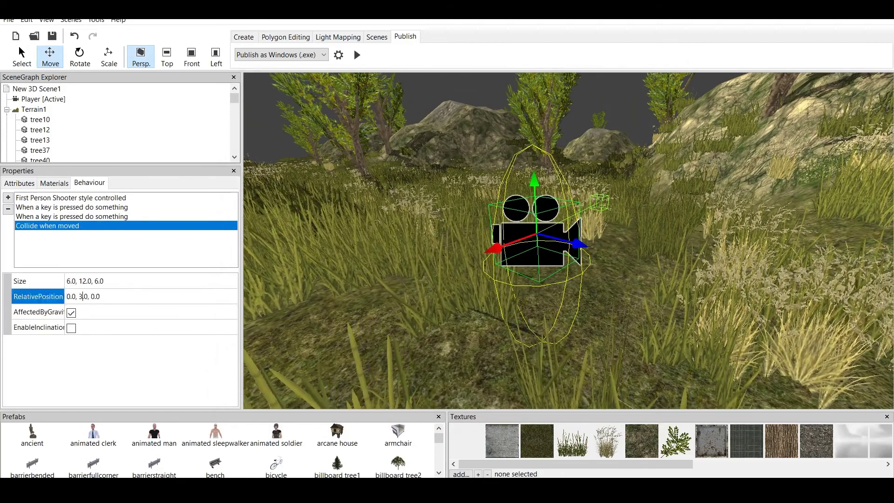
pyautogui.press('BackSpace')
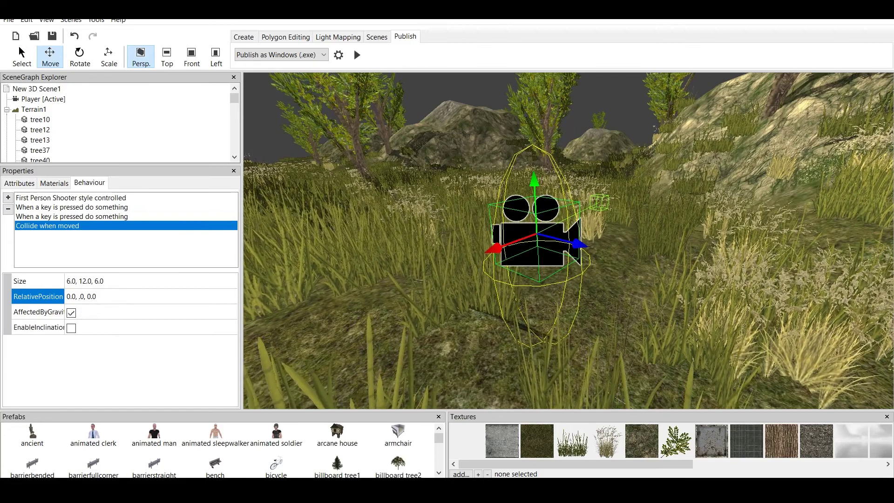
pyautogui.write('12')
pyautogui.press('Return')
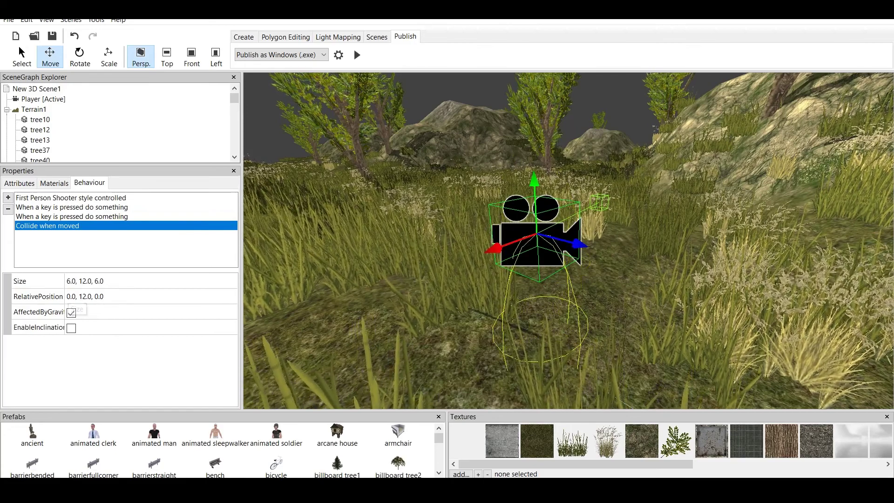
# Step: Set the Size of the Player's Collide when moved behaviour to 4.0, 12.0, 4.0
pyautogui.click(71, 282)
pyautogui.click(71, 281)
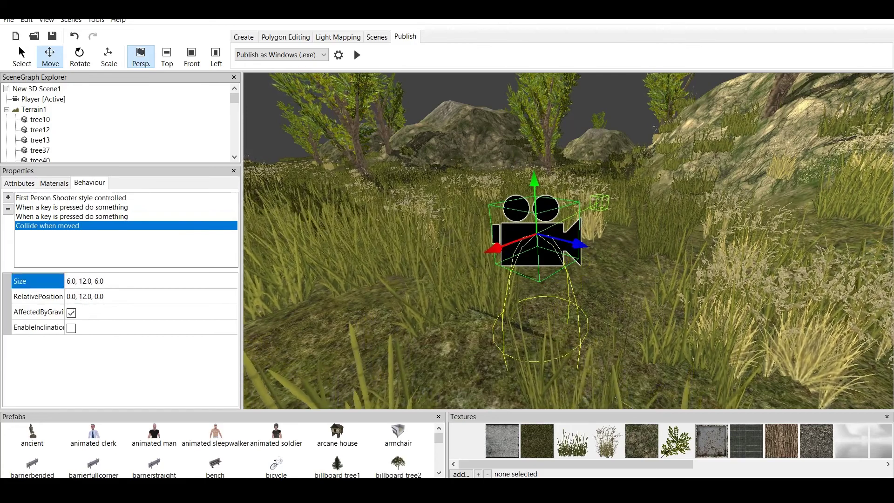
pyautogui.press('BackSpace')
pyautogui.write('4')
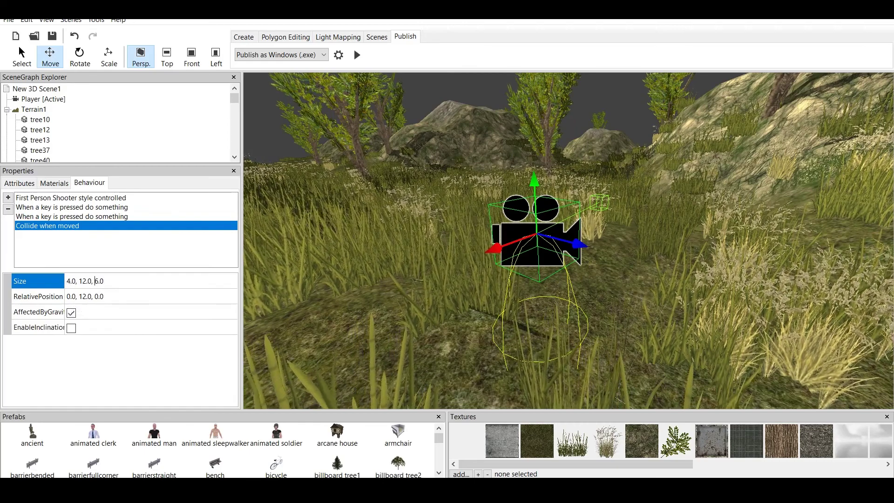
pyautogui.press('BackSpace')
pyautogui.write('4')
pyautogui.press('Return')
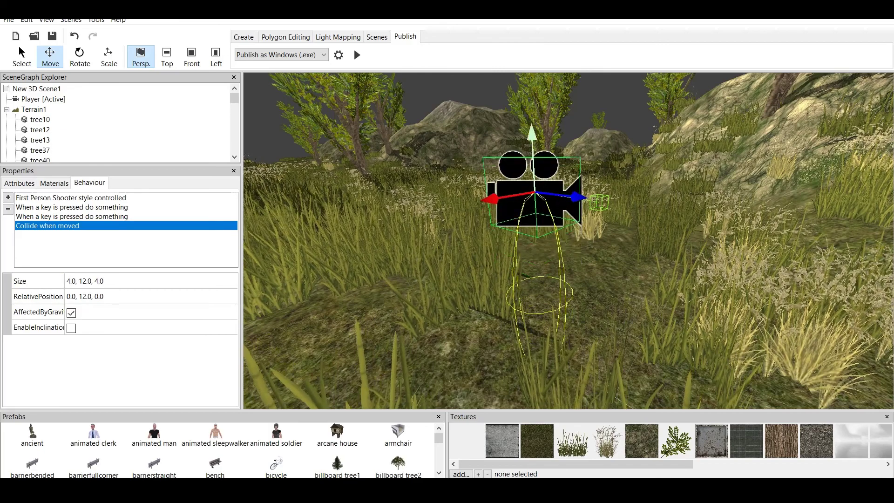
# Step: Examine up close where the lower end of the Player's collision ellipsoid meets the terrain
pyautogui.scroll(6, 568, 241)
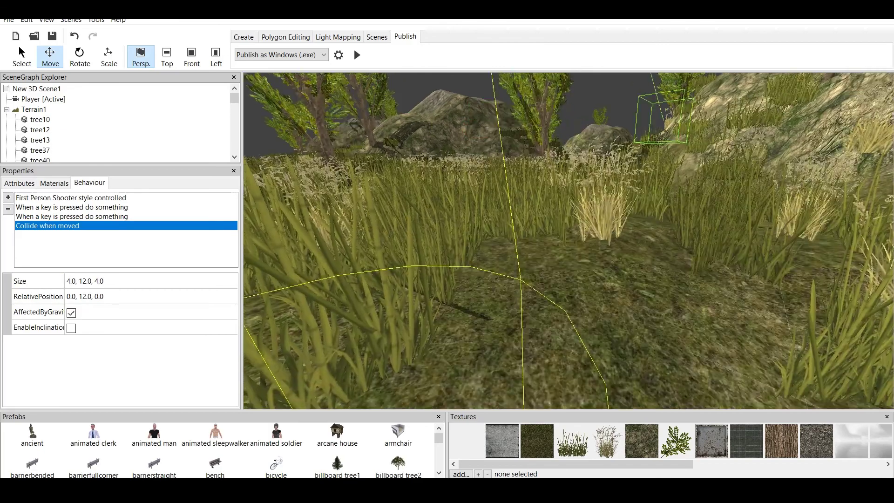
pyautogui.moveTo(568, 241); pyautogui.dragTo(586, 168, button='middle')
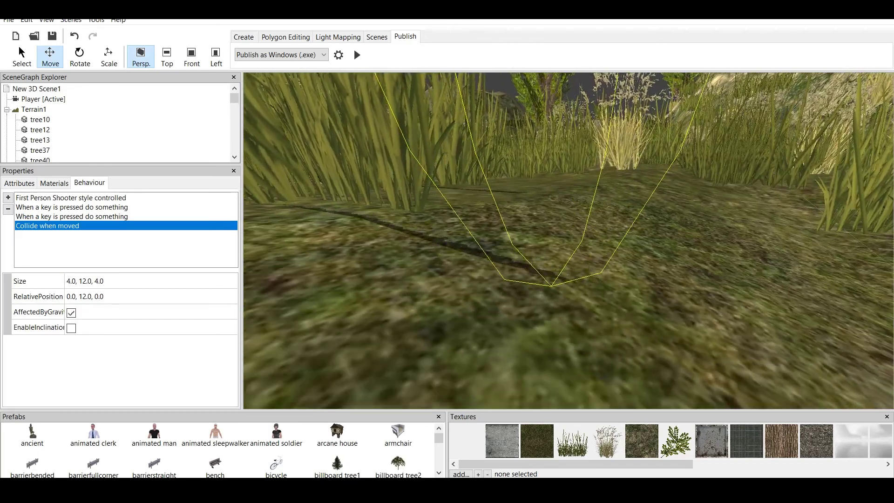
pyautogui.scroll(-1, 568, 241)
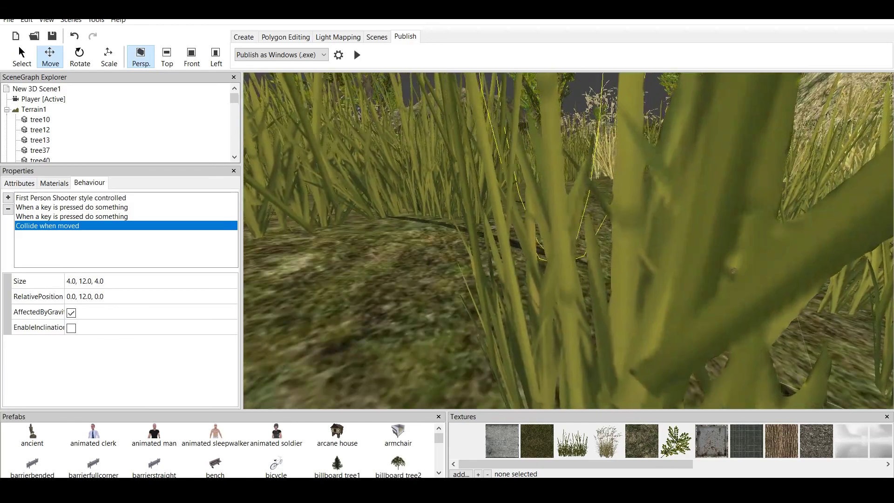
pyautogui.scroll(1, 568, 240)
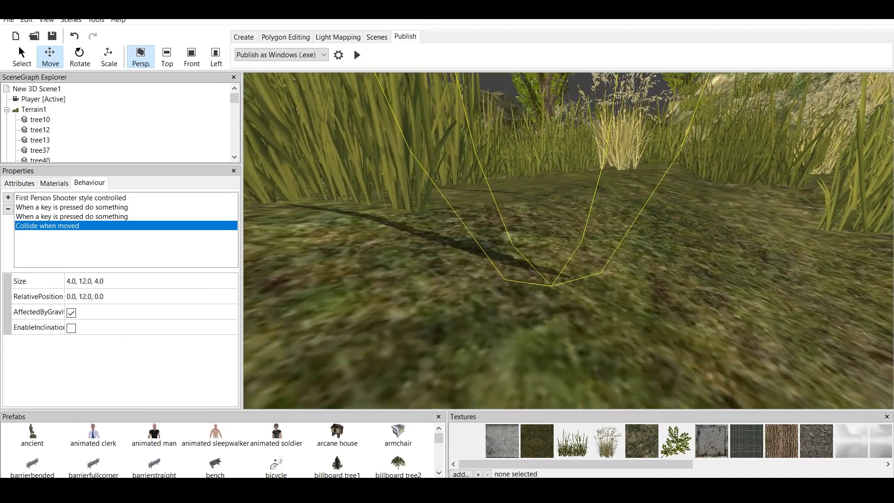
pyautogui.scroll(-2, 619, 328)
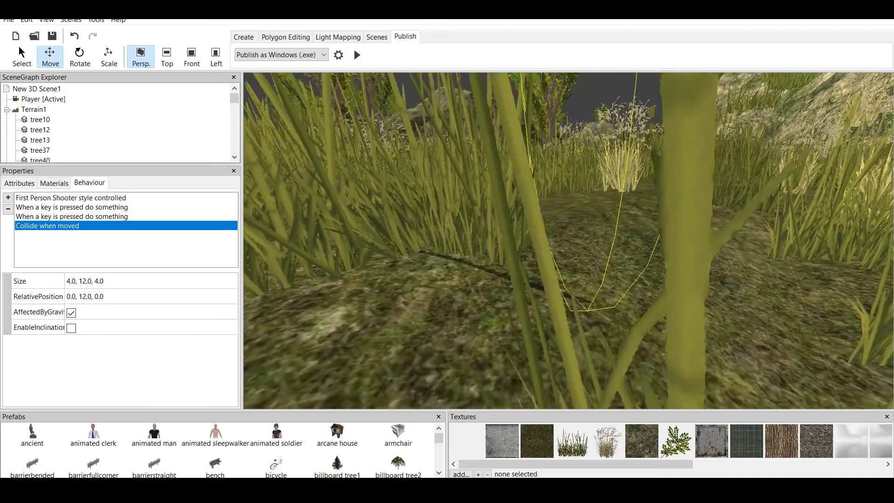
pyautogui.moveTo(587, 261); pyautogui.dragTo(517, 307, button='middle')
pyautogui.scroll(-3, 568, 241)
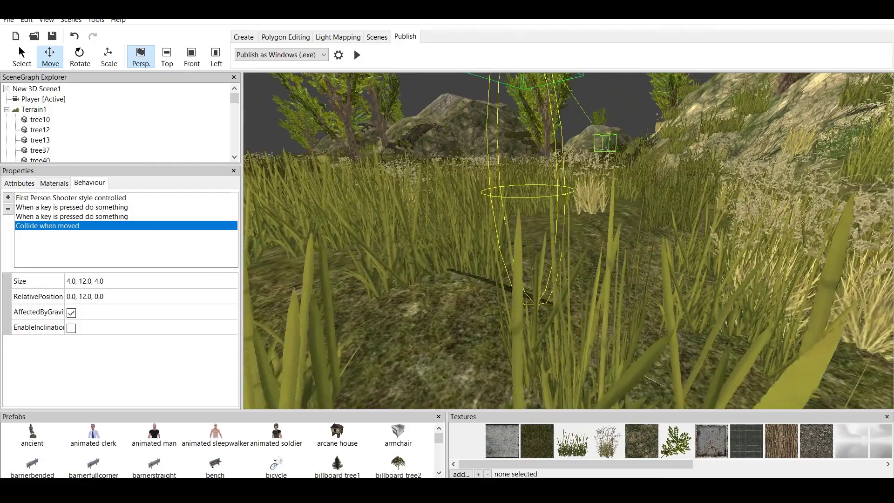
# Step: Test-run the game, walk the player through the grass and trees to try the resized collision ellipsoid, and close the test
pyautogui.moveTo(568, 214); pyautogui.dragTo(496, 323, button='middle')
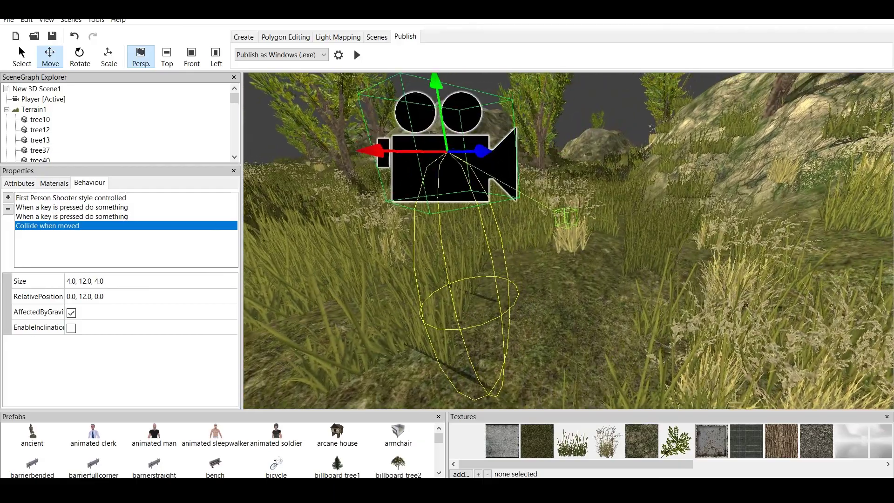
pyautogui.click(566, 218)
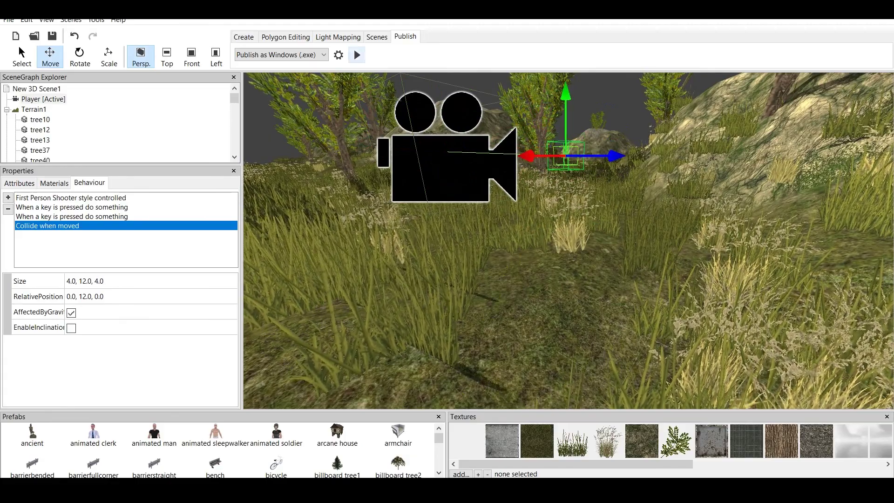
pyautogui.click(356, 55)
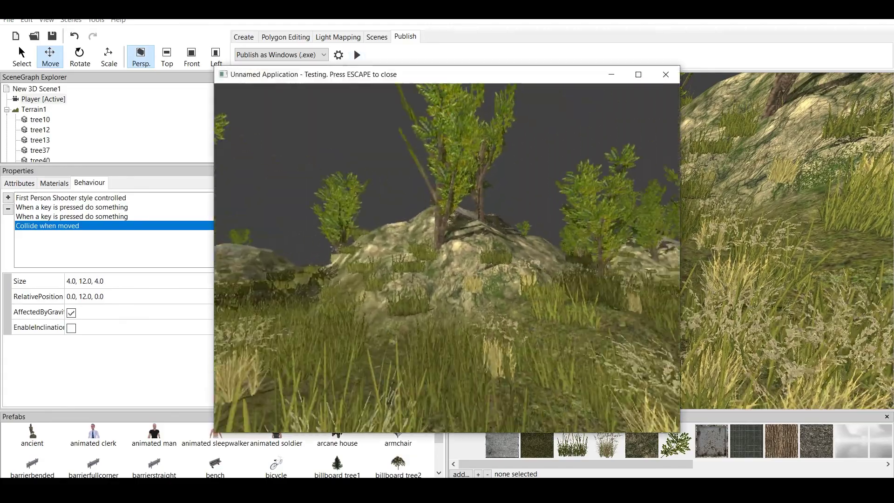
pyautogui.press('w')
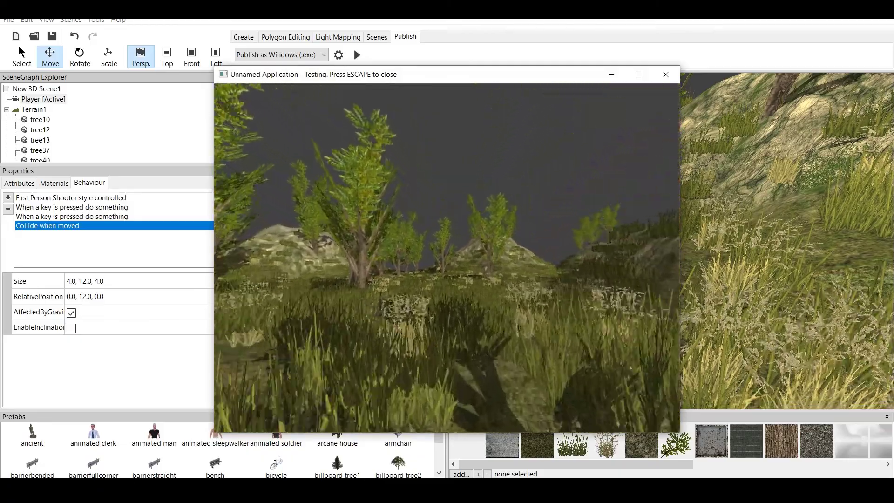
pyautogui.press('w')
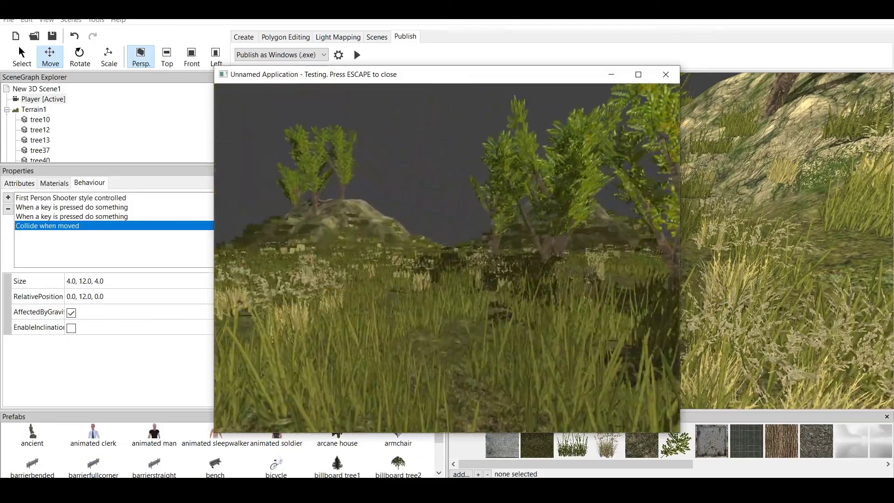
pyautogui.press('Escape')
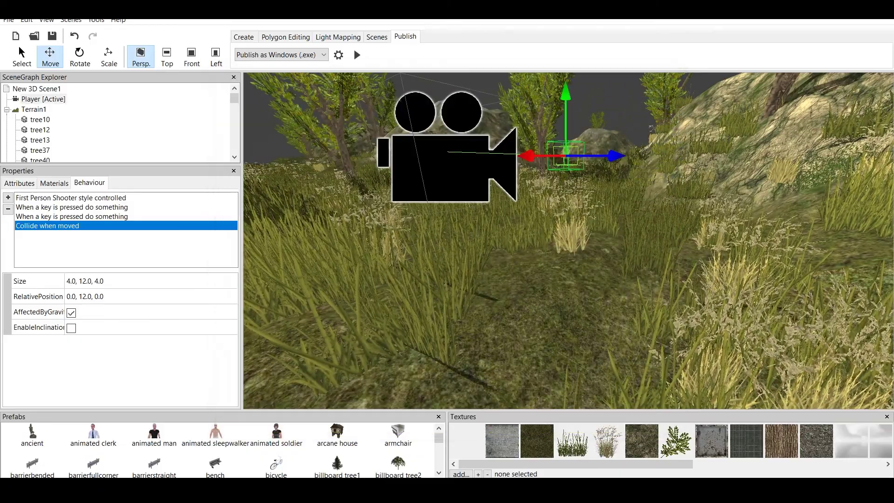
# Step: Enlarge the SceneGraph Explorer's height to list more trees and narrow it together with the Properties area to widen the 3D view
pyautogui.moveTo(120, 164); pyautogui.dragTo(120, 294)
pyautogui.moveTo(241, 187); pyautogui.dragTo(126, 187)
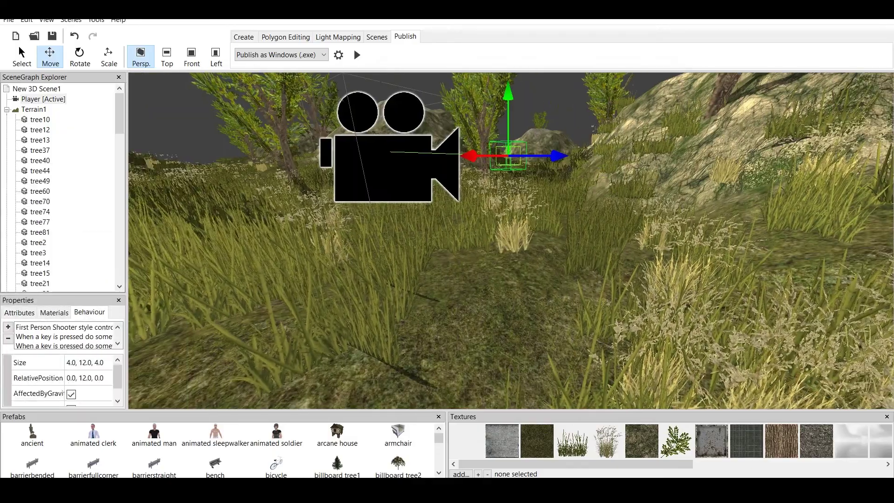
pyautogui.scroll(-4, 510, 240)
pyautogui.scroll(-2, 511, 240)
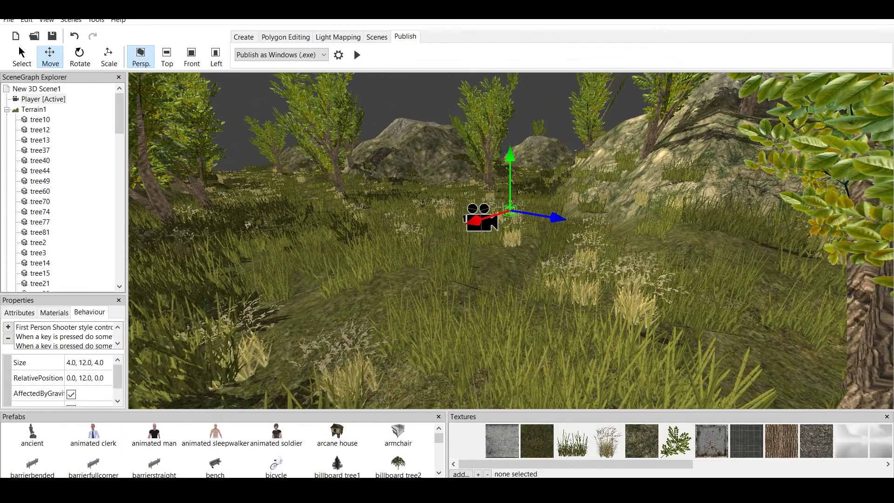